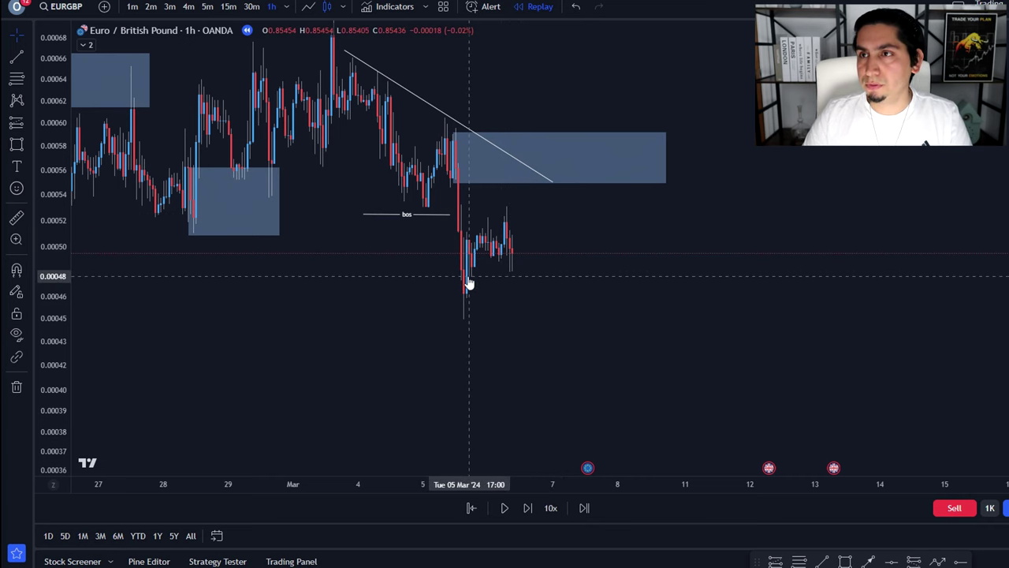
Draw a small zone box at the Mar 4 lower high beneath the descending trend line.
{"action": "left_click_drag", "start_coordinate": [532, 269], "coordinate": [764, 403]}
{"action": "scroll", "coordinate": [764, 403], "scroll_direction": "down", "scroll_amount": 5}
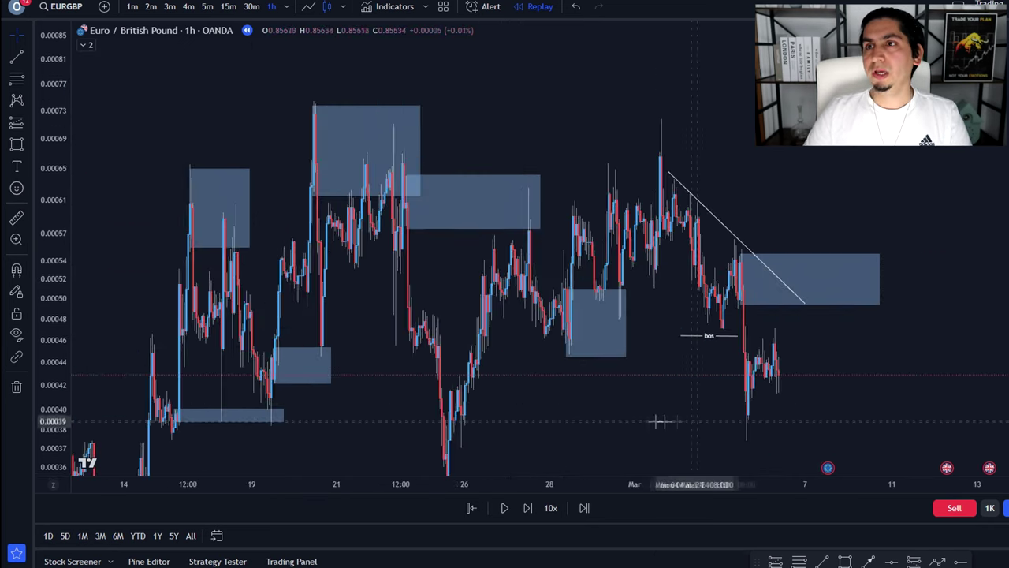
{"action": "scroll", "coordinate": [667, 309], "scroll_direction": "up", "scroll_amount": 1}
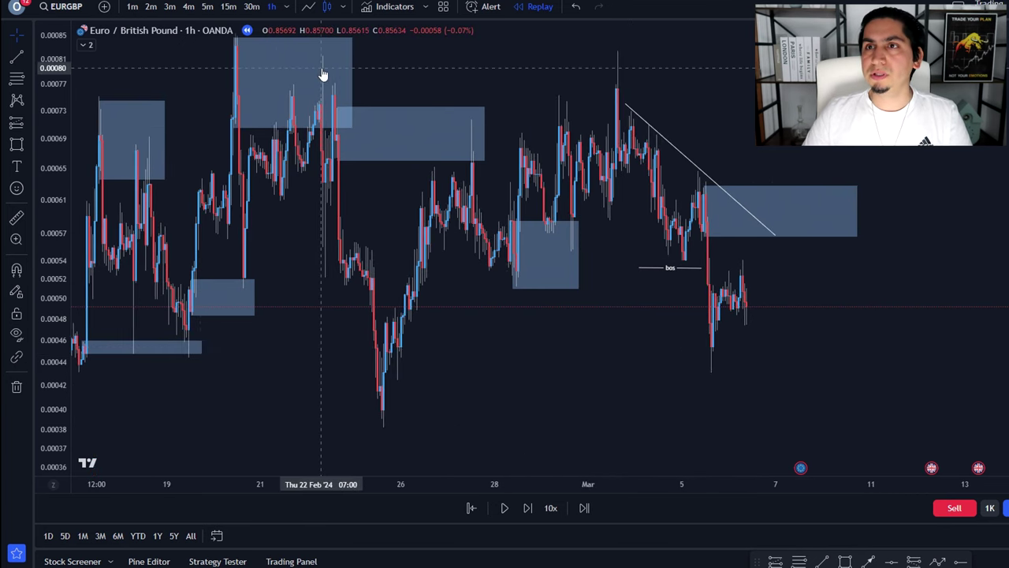
{"action": "scroll", "coordinate": [646, 293], "scroll_direction": "up", "scroll_amount": 3}
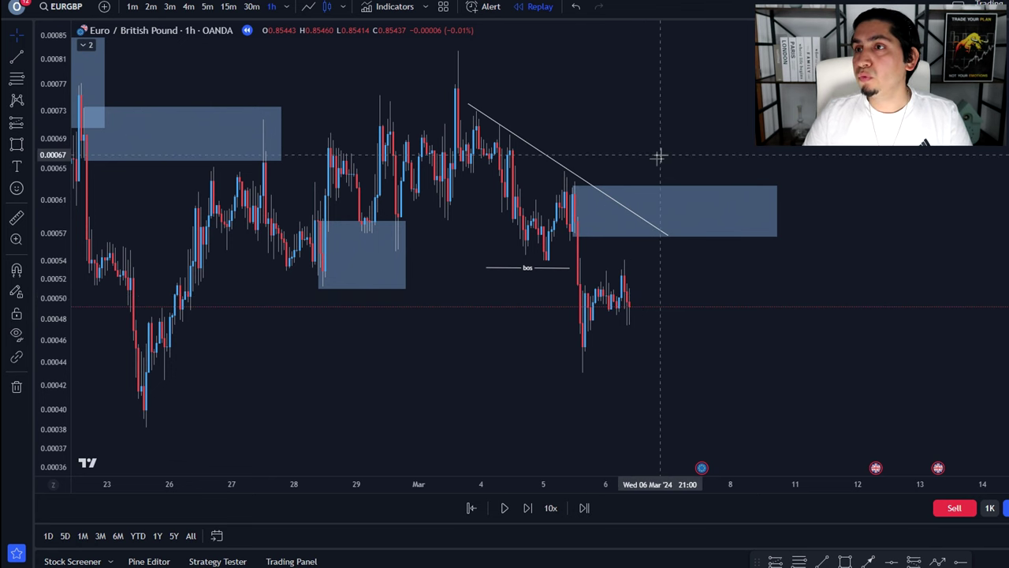
{"action": "left_click", "coordinate": [573, 236]}
{"action": "key", "text": "alt+shift+r"}
{"action": "left_click_drag", "start_coordinate": [508, 168], "coordinate": [537, 136]}
Resize the small zone box by nudging its bottom-left corner and narrowing its right edge.
{"action": "scroll", "coordinate": [583, 134], "scroll_direction": "up", "scroll_amount": 3}
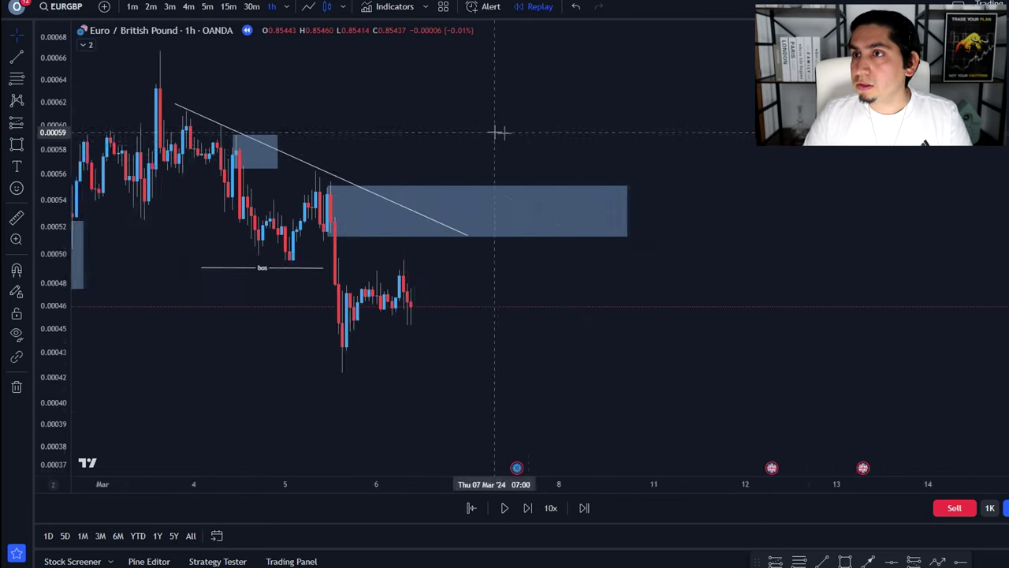
{"action": "scroll", "coordinate": [822, 164], "scroll_direction": "up", "scroll_amount": 5}
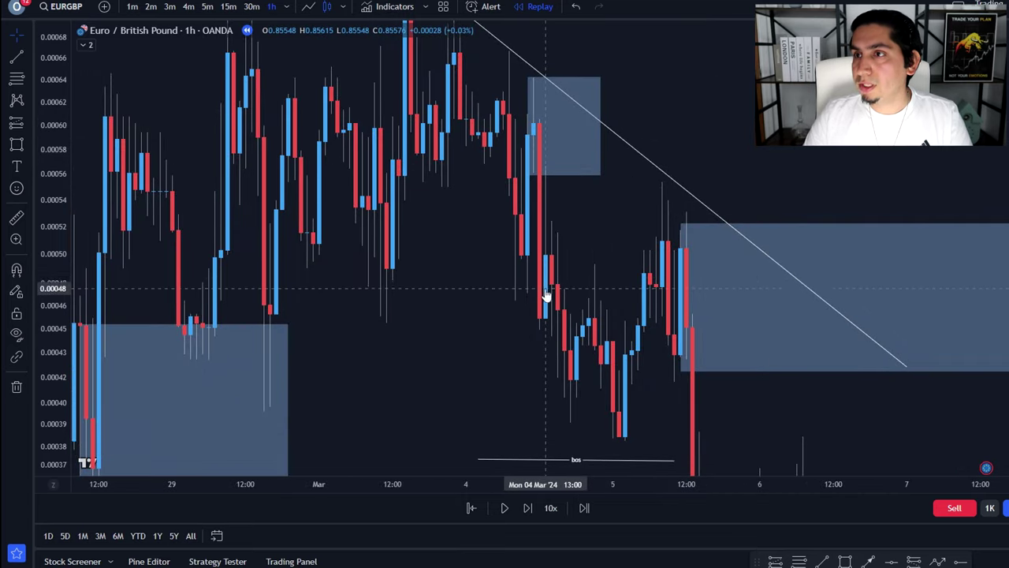
{"action": "mouse_move", "coordinate": [544, 180]}
{"action": "left_click_drag", "start_coordinate": [530, 178], "coordinate": [534, 172]}
{"action": "left_click_drag", "start_coordinate": [601, 125], "coordinate": [564, 133]}
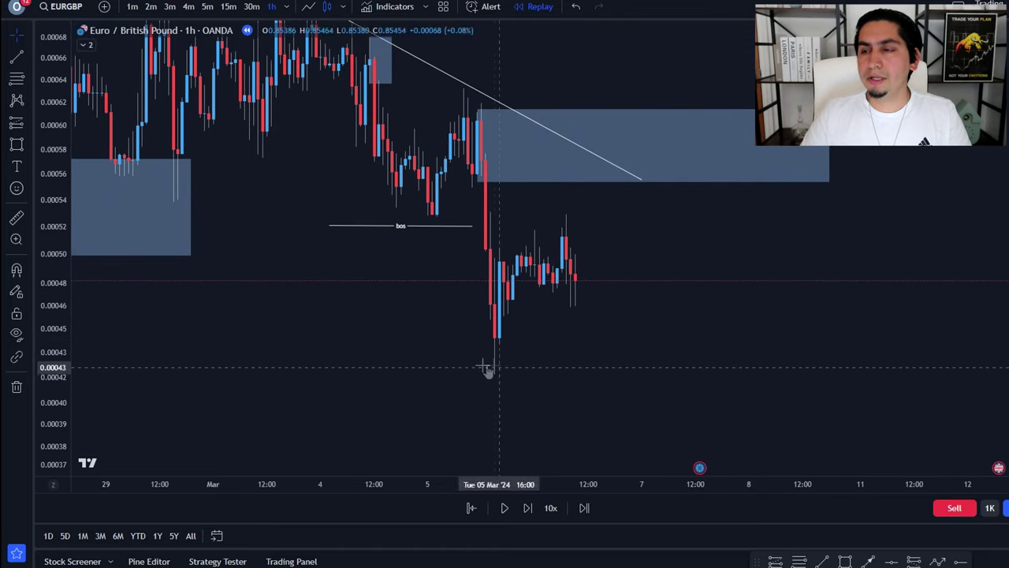
Circle the swing low in yellow with the freehand Brush.
{"action": "left_click", "coordinate": [32, 156]}
{"action": "left_click", "coordinate": [69, 150]}
{"action": "mouse_move", "coordinate": [496, 366]}
{"action": "left_mouse_down"}
{"action": "mouse_move", "coordinate": [505, 379]}
{"action": "mouse_move", "coordinate": [495, 365]}
{"action": "left_mouse_up"}
Draw a line across the top of the bounce range and label it $.
{"action": "left_click", "coordinate": [494, 202]}
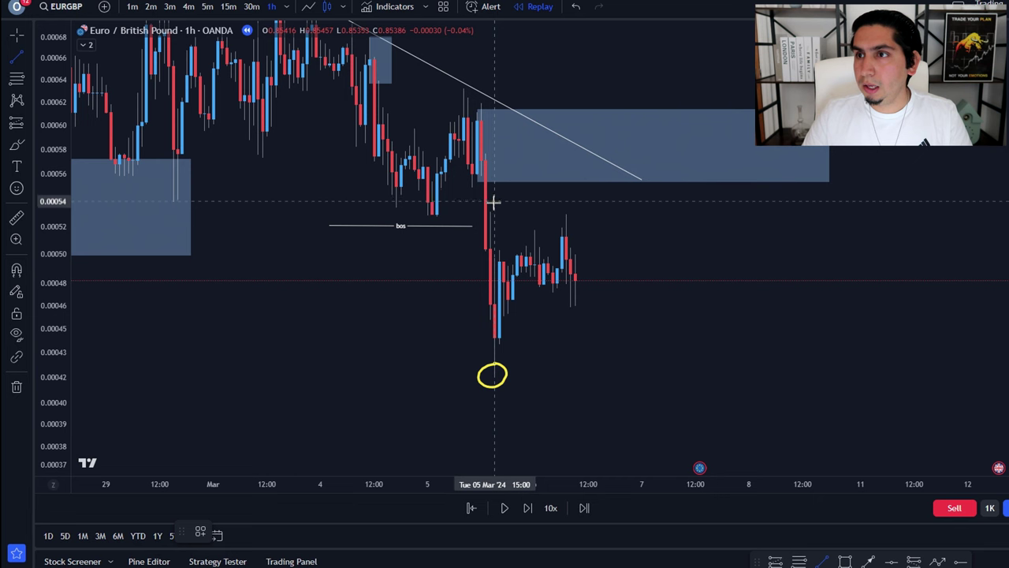
{"action": "left_click", "coordinate": [568, 214]}
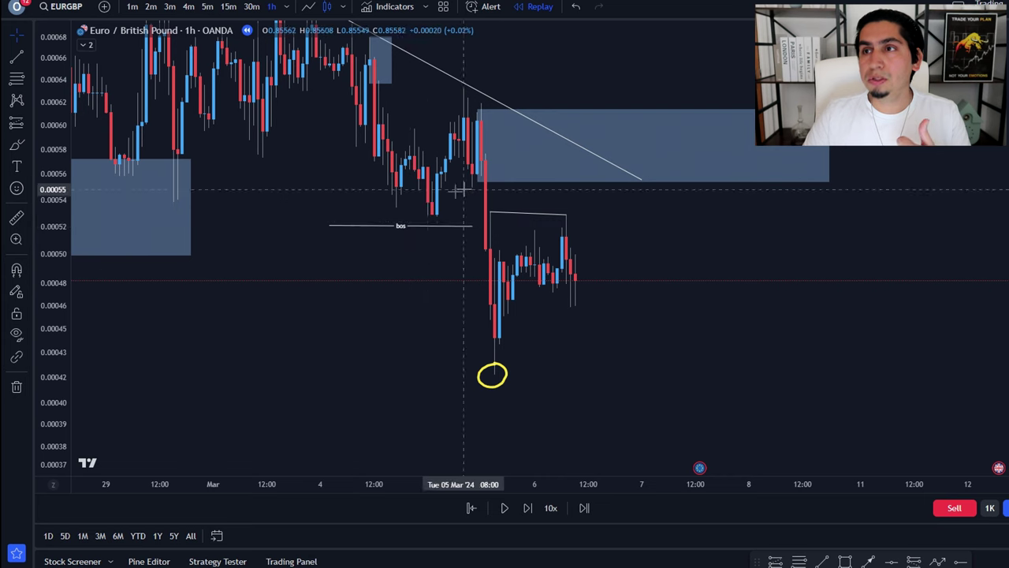
{"action": "double_click", "coordinate": [541, 214]}
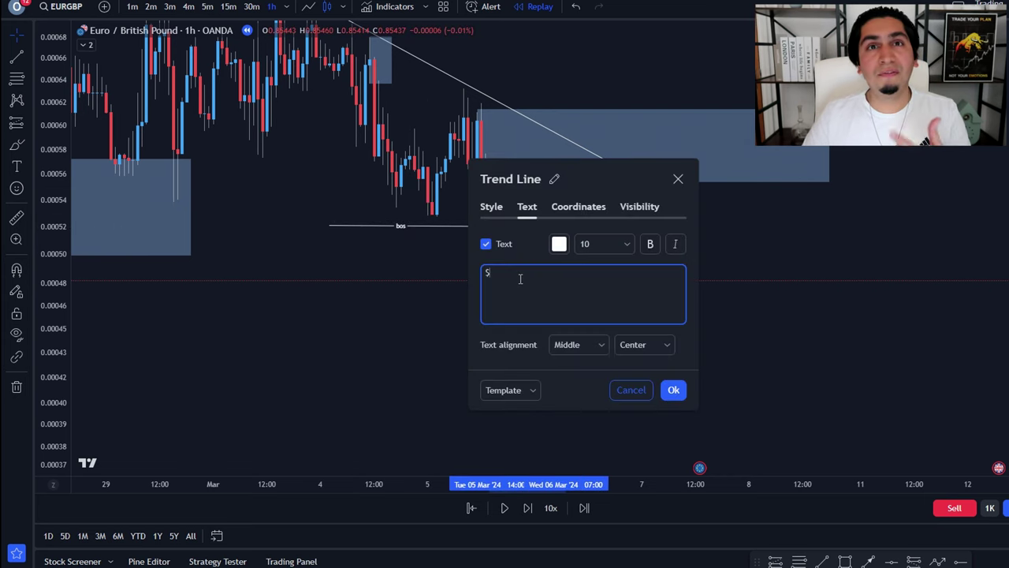
{"action": "type", "text": "$"}
{"action": "left_click", "coordinate": [670, 390]}
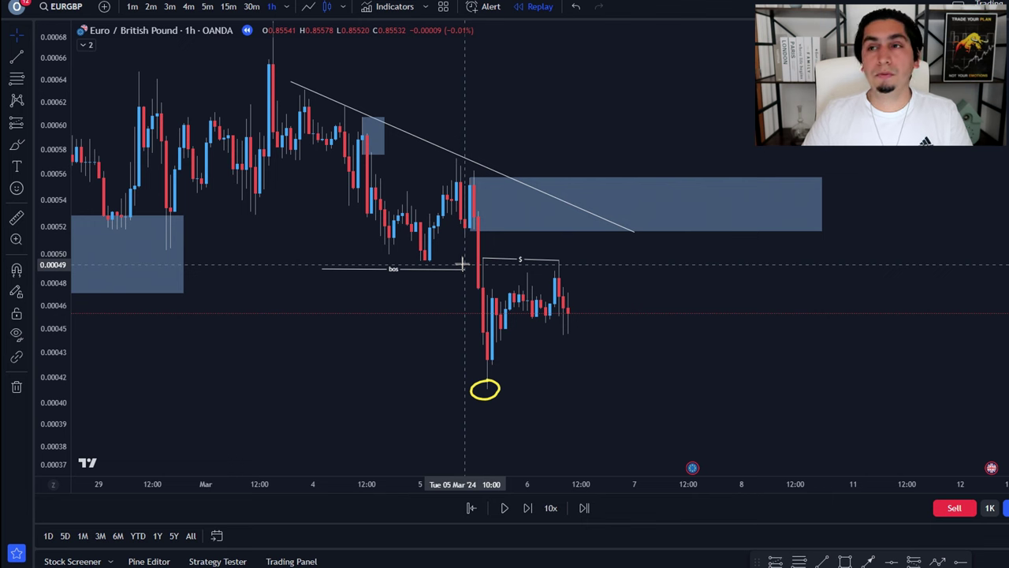
{"action": "left_click", "coordinate": [26, 124]}
{"action": "left_click", "coordinate": [71, 162]}
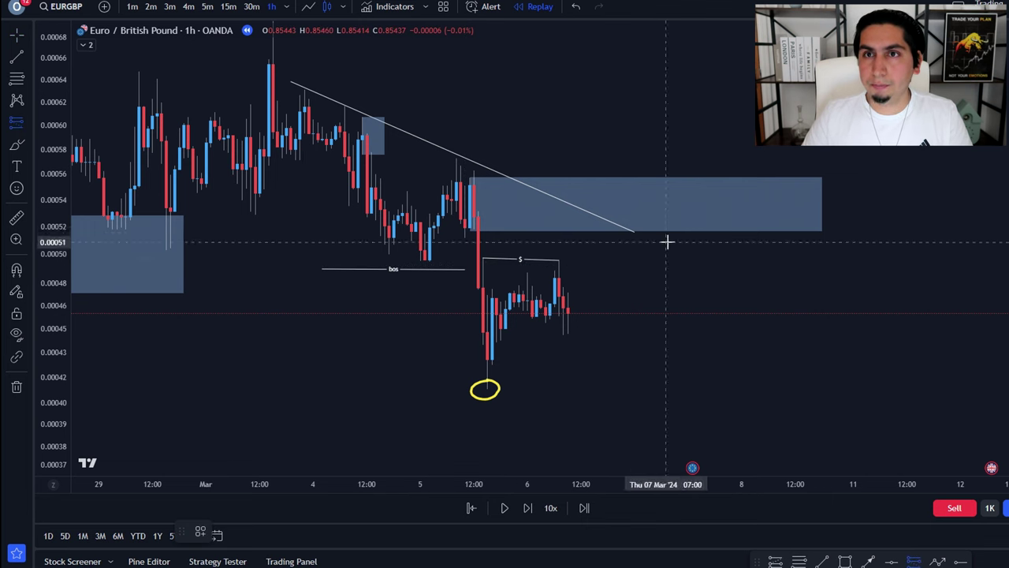
{"action": "left_click", "coordinate": [583, 231]}
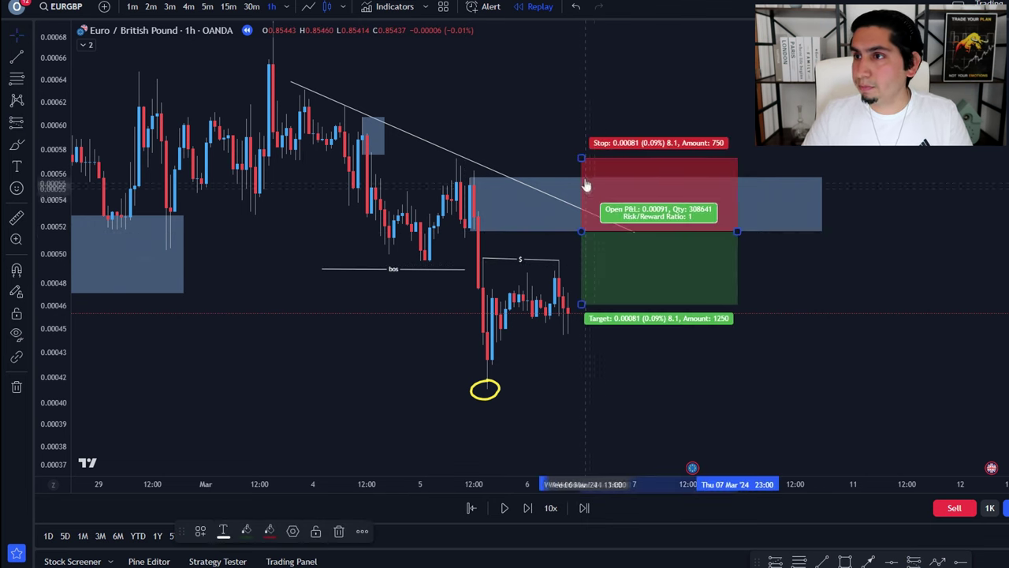
{"action": "left_click_drag", "start_coordinate": [581, 154], "coordinate": [578, 174]}
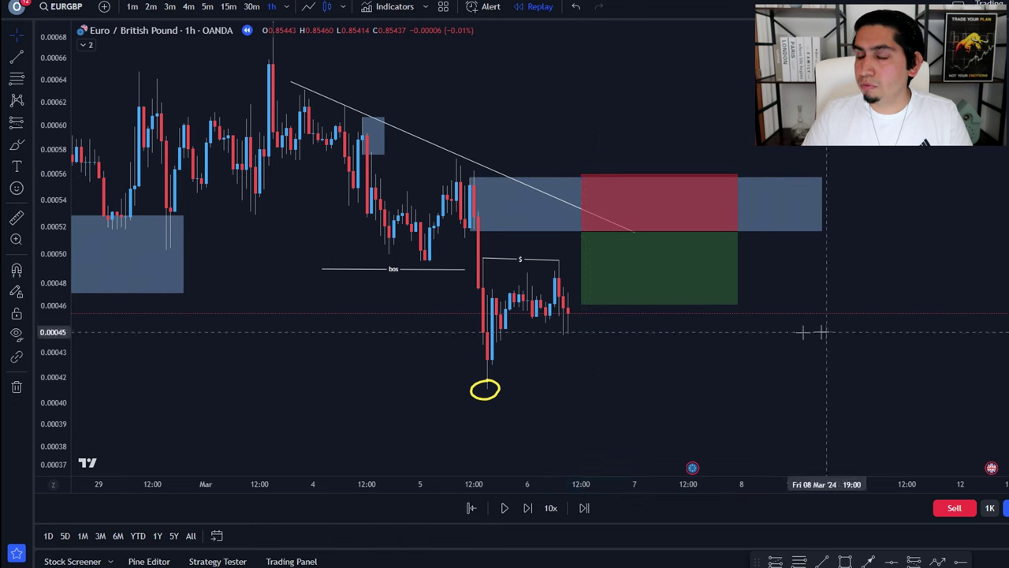
{"action": "left_click_drag", "start_coordinate": [583, 305], "coordinate": [601, 462]}
{"action": "left_click", "coordinate": [570, 407]}
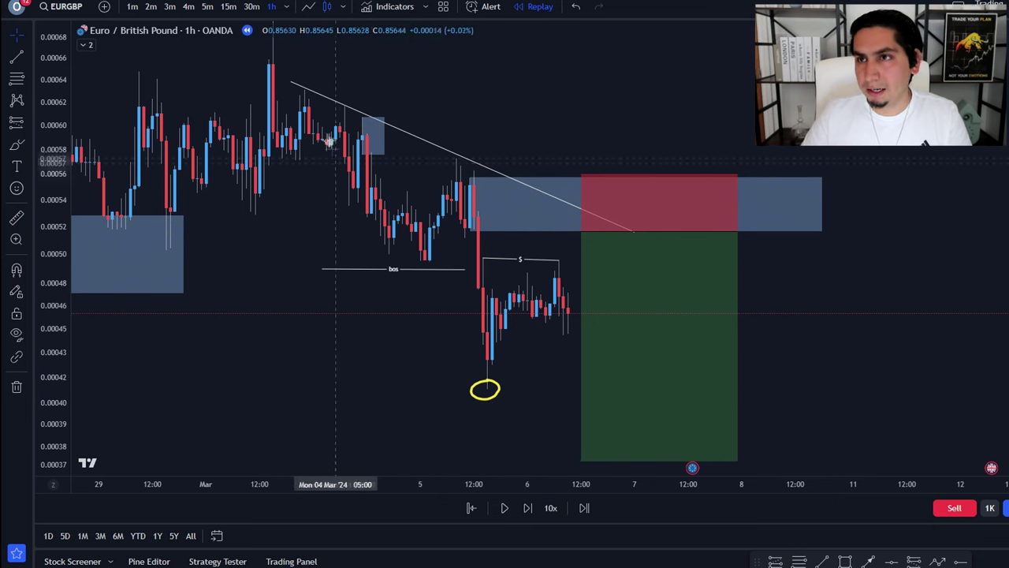
{"action": "left_click", "coordinate": [653, 371]}
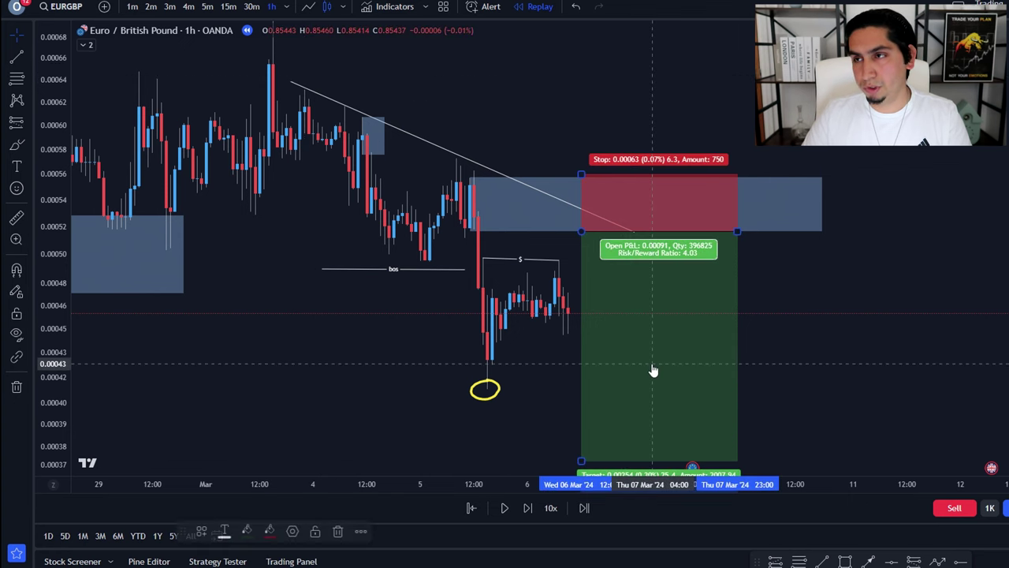
{"action": "key", "text": "Delete"}
{"action": "scroll", "coordinate": [768, 284], "scroll_direction": "down", "scroll_amount": 3}
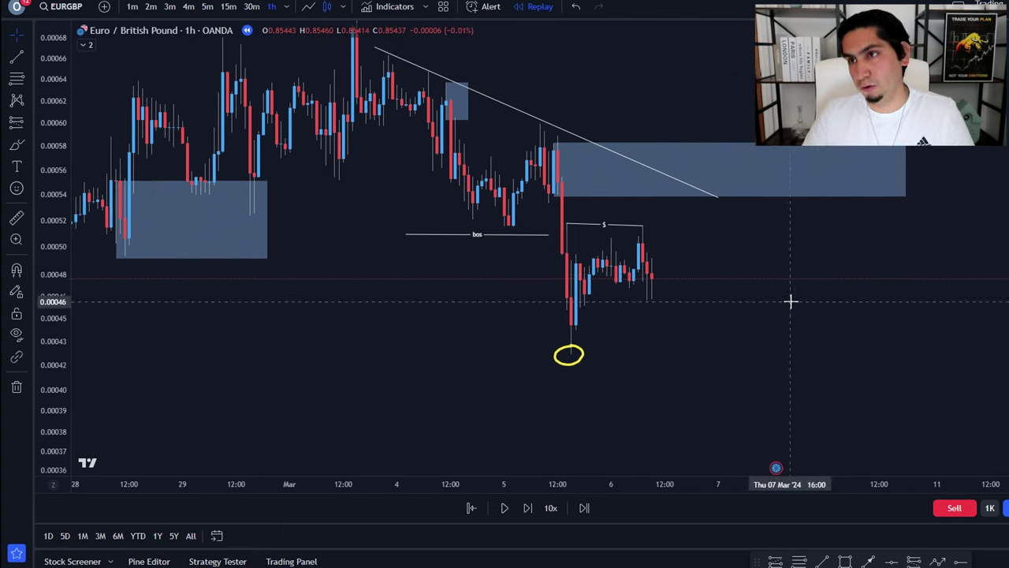
Sketch a yellow leftward arrow with the Brush, then undo it.
{"action": "left_click", "coordinate": [32, 146]}
{"action": "left_click", "coordinate": [46, 149]}
{"action": "left_click_drag", "start_coordinate": [695, 298], "coordinate": [385, 321]}
{"action": "mouse_move", "coordinate": [494, 288]}
{"action": "left_mouse_down"}
{"action": "mouse_move", "coordinate": [369, 312]}
{"action": "mouse_move", "coordinate": [437, 352]}
{"action": "left_mouse_up"}
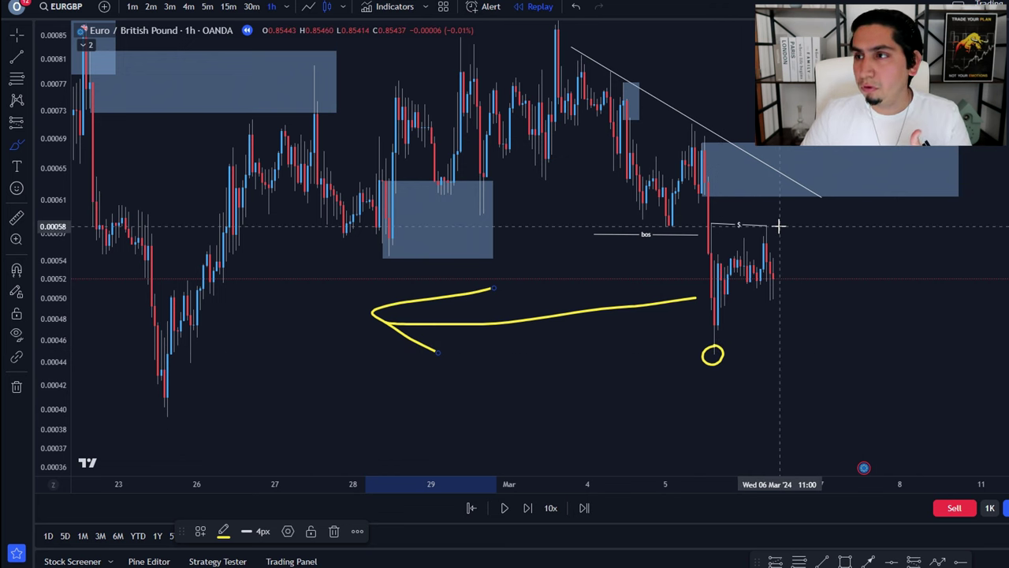
{"action": "key", "text": "ctrl"}
{"action": "key", "text": "ctrl+z"}
{"action": "key", "text": "ctrl+z"}
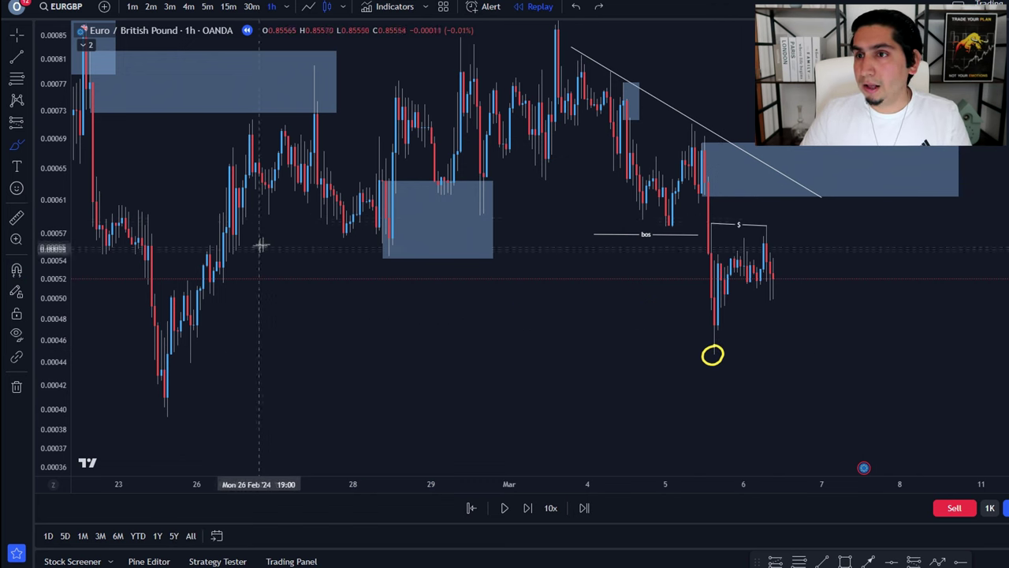
Discard a trial yellow ellipse on the late-February rally and step the replay forward one candle.
{"action": "mouse_move", "coordinate": [256, 185]}
{"action": "left_mouse_down"}
{"action": "mouse_move", "coordinate": [155, 369]}
{"action": "mouse_move", "coordinate": [246, 210]}
{"action": "left_mouse_up"}
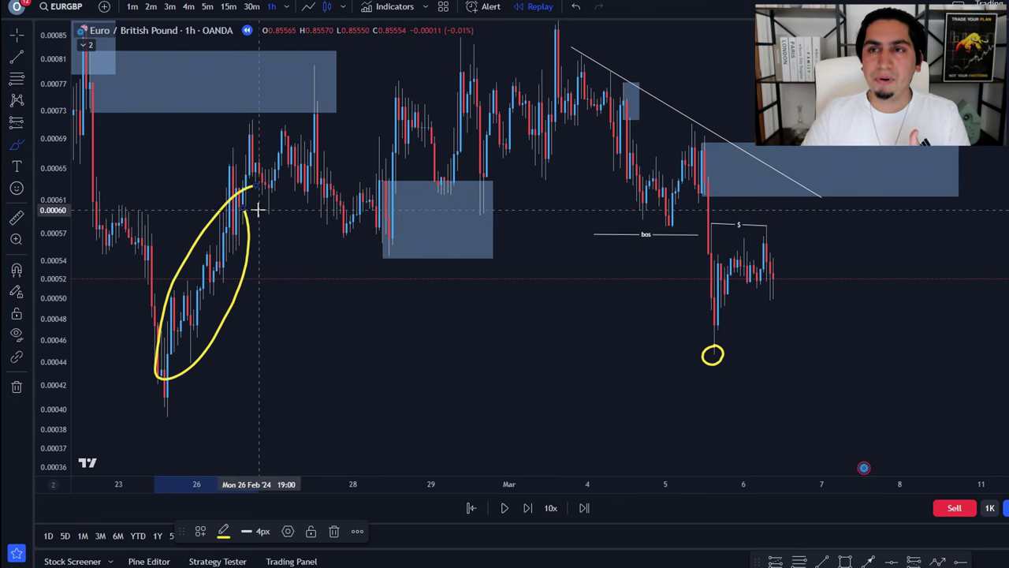
{"action": "key", "text": "Delete"}
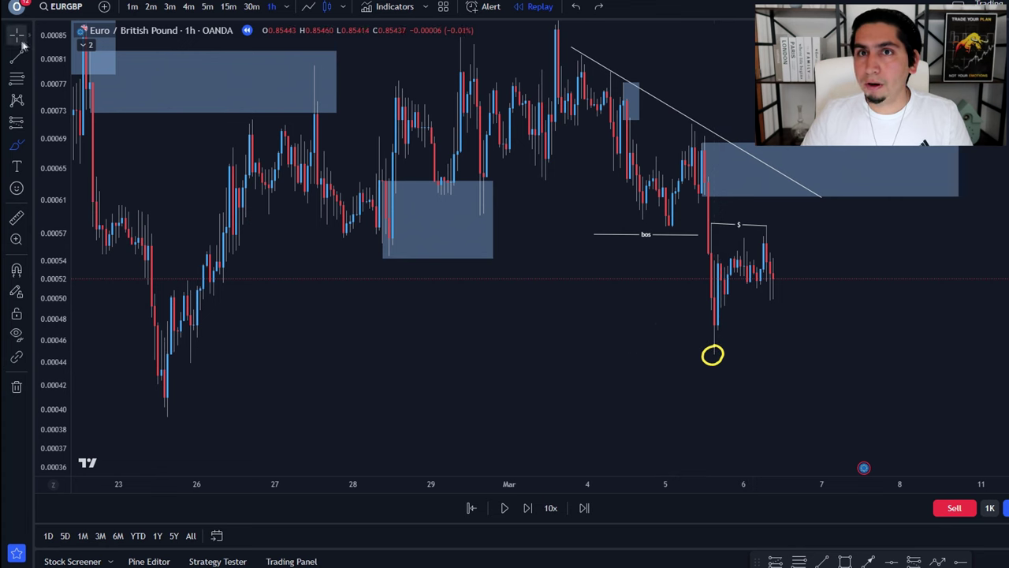
{"action": "left_click_drag", "start_coordinate": [778, 323], "coordinate": [609, 363]}
{"action": "left_click", "coordinate": [526, 508]}
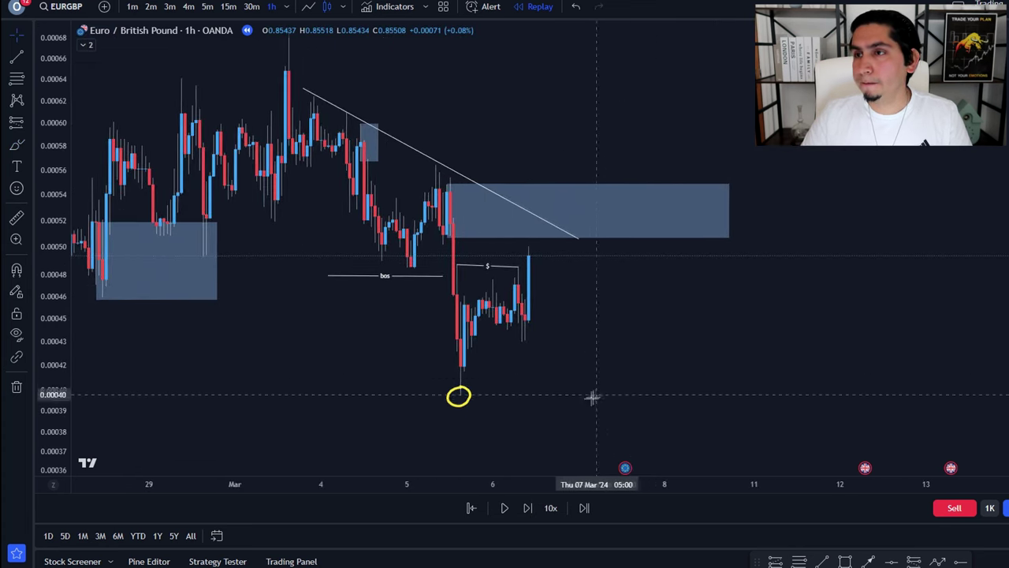
Step the replay forward two candles, switch to 15-minute candles, and delete the small lower-high box.
{"action": "left_click", "coordinate": [528, 508]}
{"action": "left_click", "coordinate": [528, 508]}
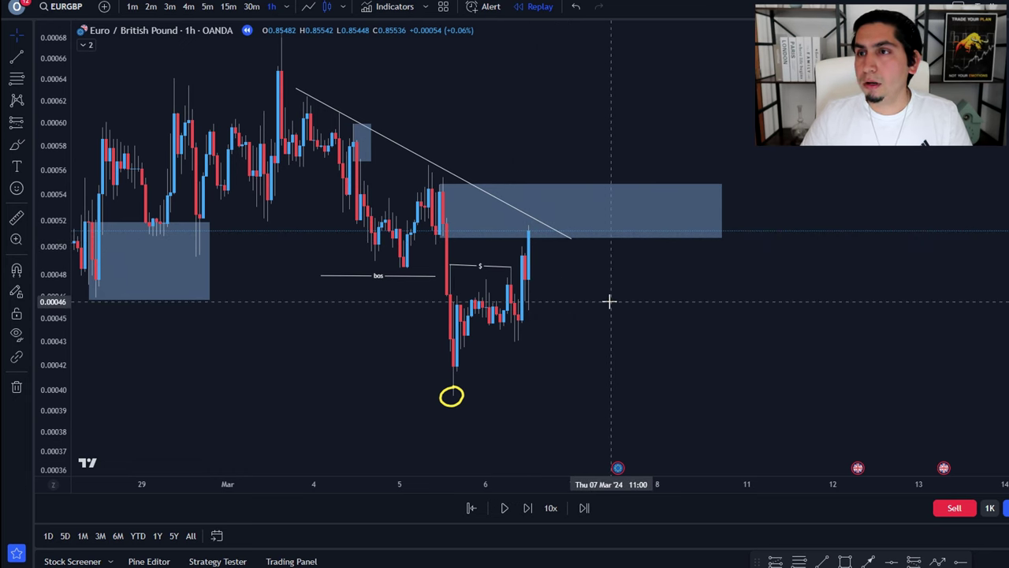
{"action": "left_click", "coordinate": [229, 7]}
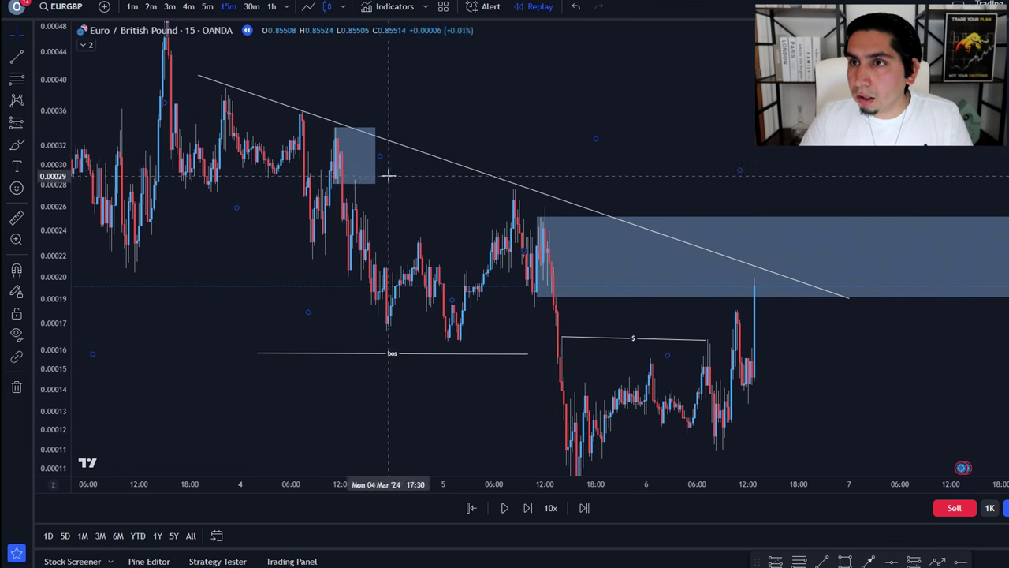
{"action": "left_click", "coordinate": [369, 180]}
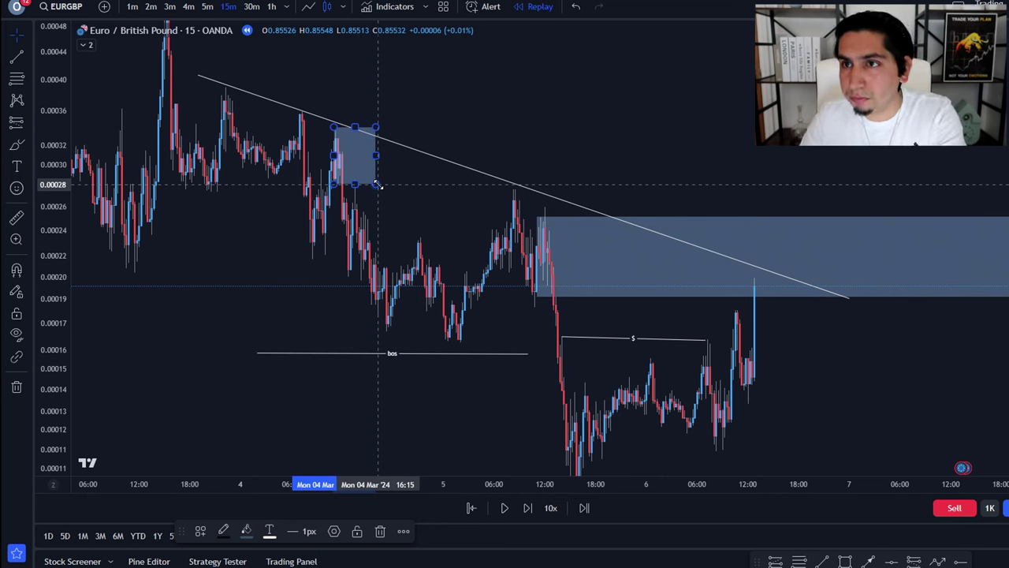
{"action": "key", "text": "Delete"}
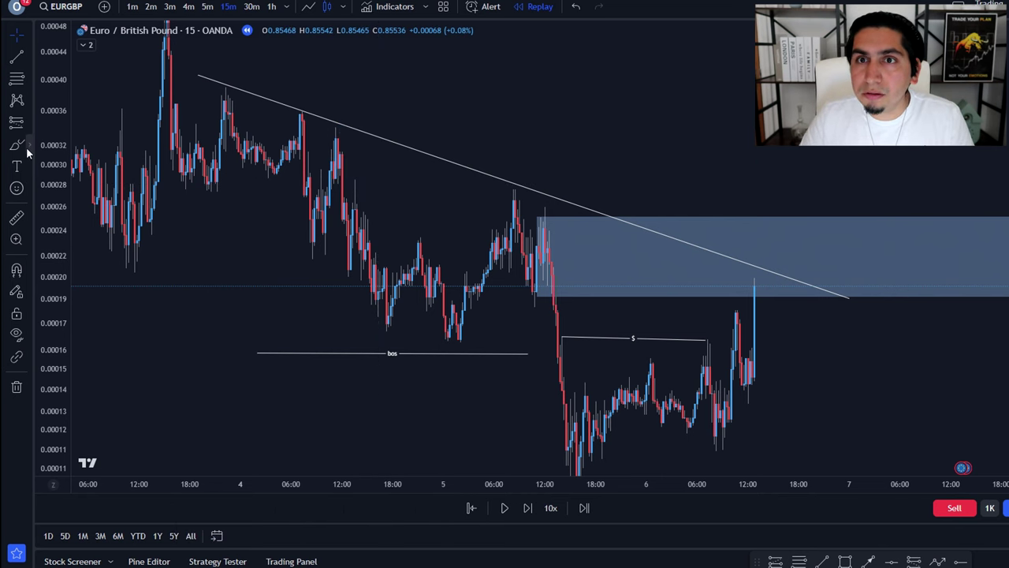
Draw a long thin zone box across the chart, then switch to the 1-hour interval with 60.
{"action": "left_click", "coordinate": [28, 150]}
{"action": "left_click", "coordinate": [87, 337]}
{"action": "scroll", "coordinate": [220, 213], "scroll_direction": "up", "scroll_amount": 2}
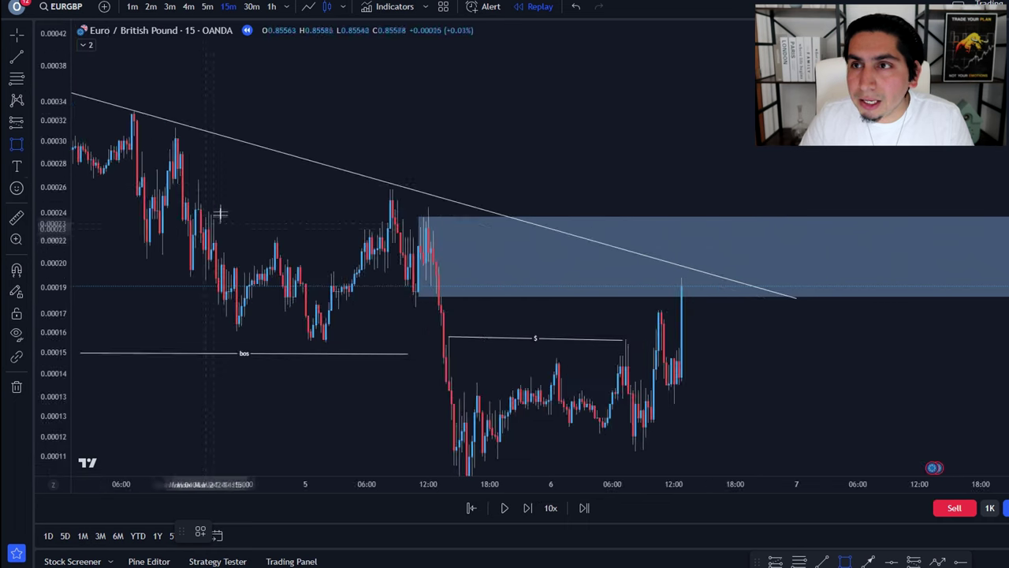
{"action": "left_click_drag", "start_coordinate": [198, 174], "coordinate": [897, 179]}
{"action": "type", "text": "60"}
{"action": "key", "text": "Return"}
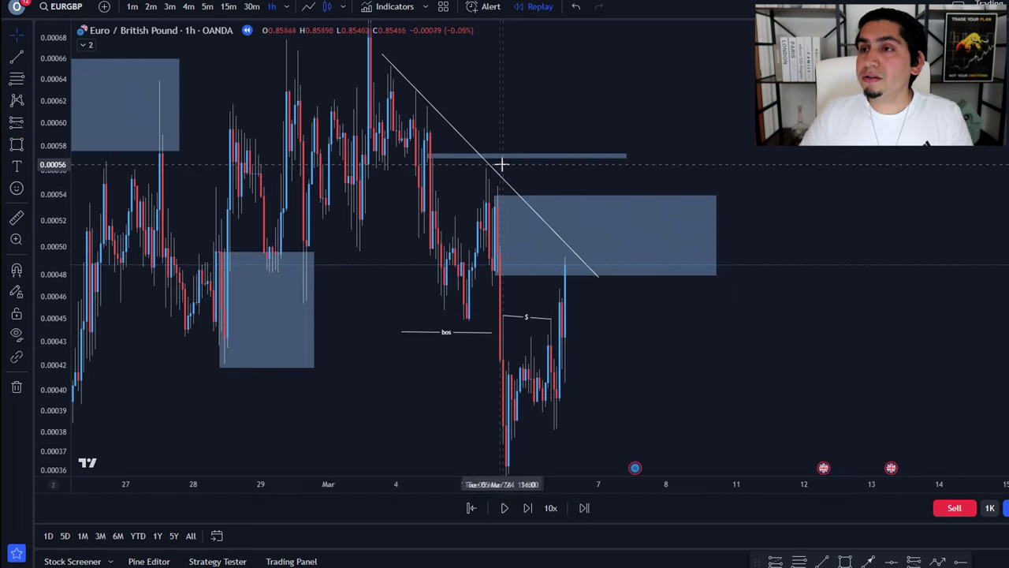
Label the thin rectangle '15m imbalance area' with the text kept inside the box.
{"action": "double_click", "coordinate": [517, 157]}
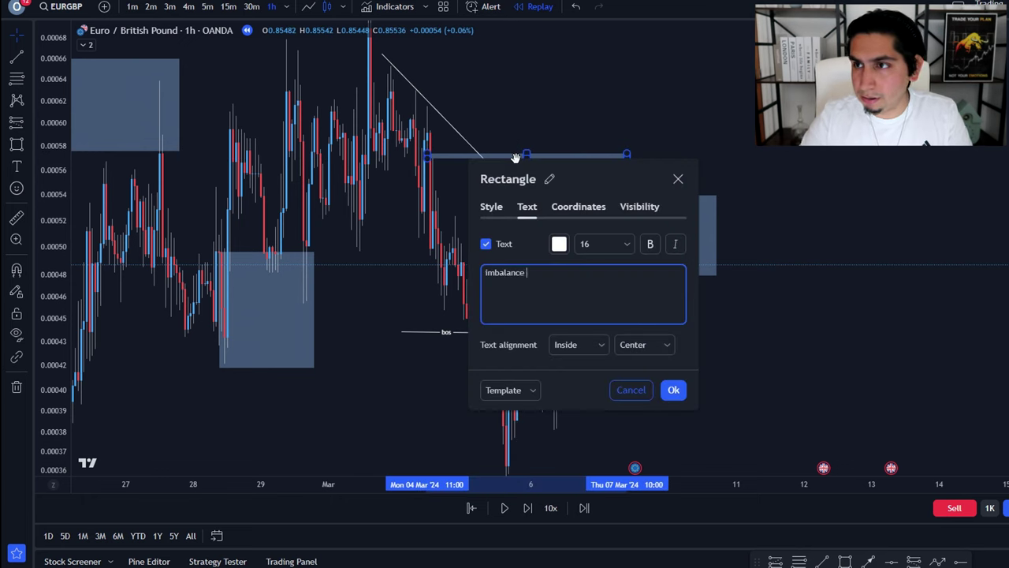
{"action": "left_click", "coordinate": [663, 386]}
{"action": "double_click", "coordinate": [621, 157]}
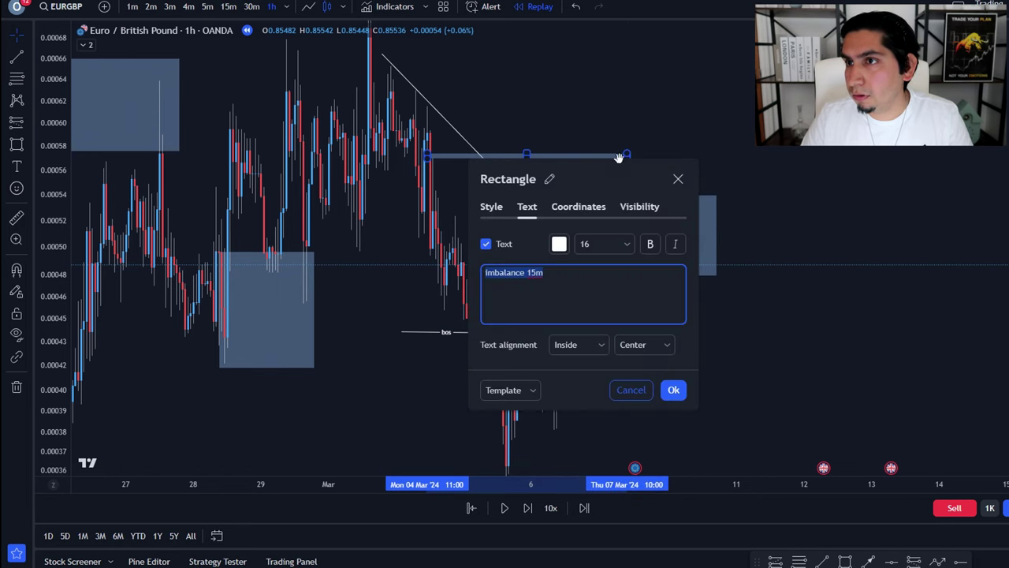
{"action": "left_click", "coordinate": [493, 207]}
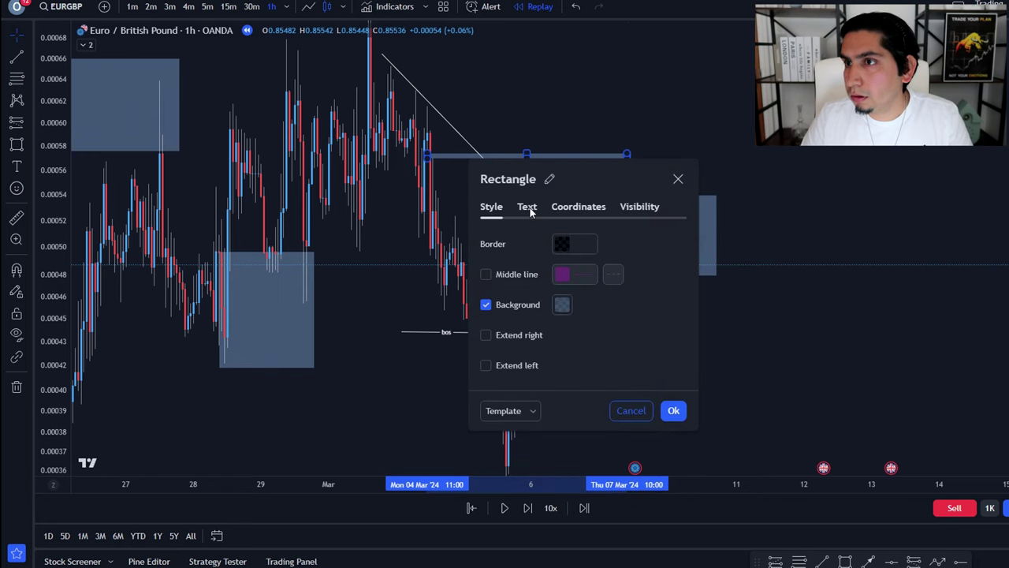
{"action": "left_click", "coordinate": [527, 206]}
{"action": "left_click", "coordinate": [575, 350]}
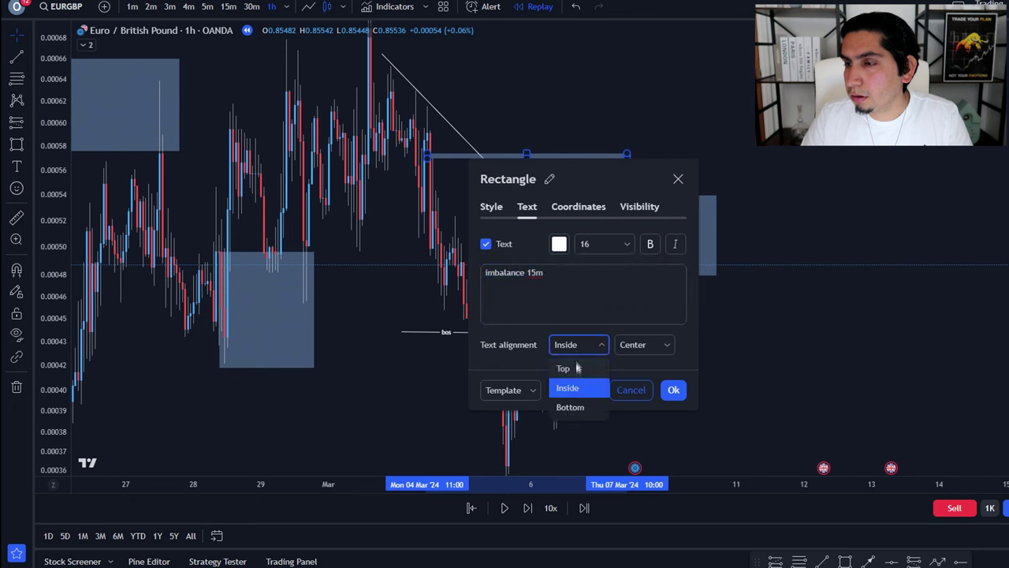
{"action": "left_click", "coordinate": [581, 280]}
{"action": "left_click", "coordinate": [673, 390]}
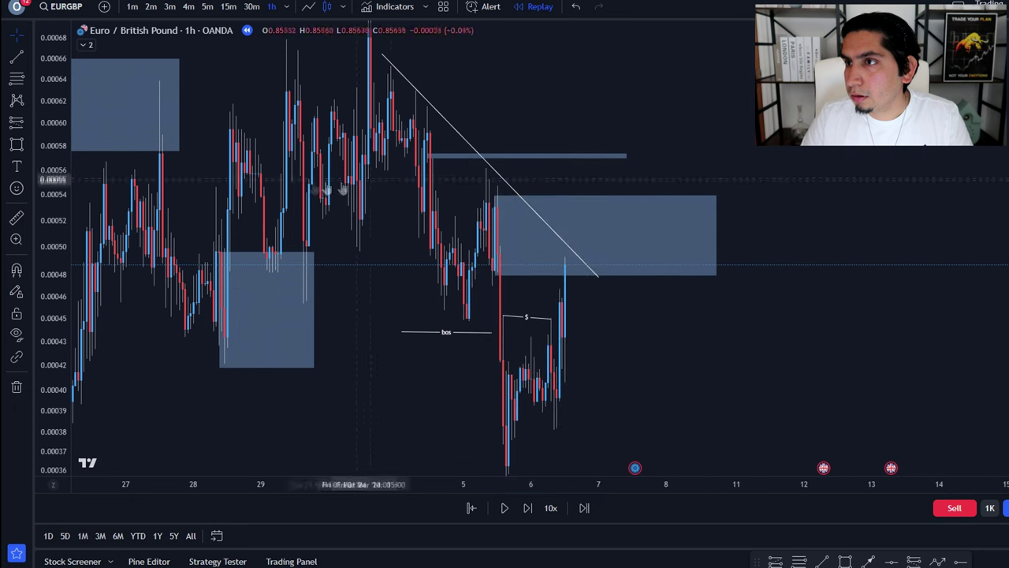
Deselect the imbalance rectangle and pan the chart to bring the swing low up.
{"action": "left_click", "coordinate": [539, 157]}
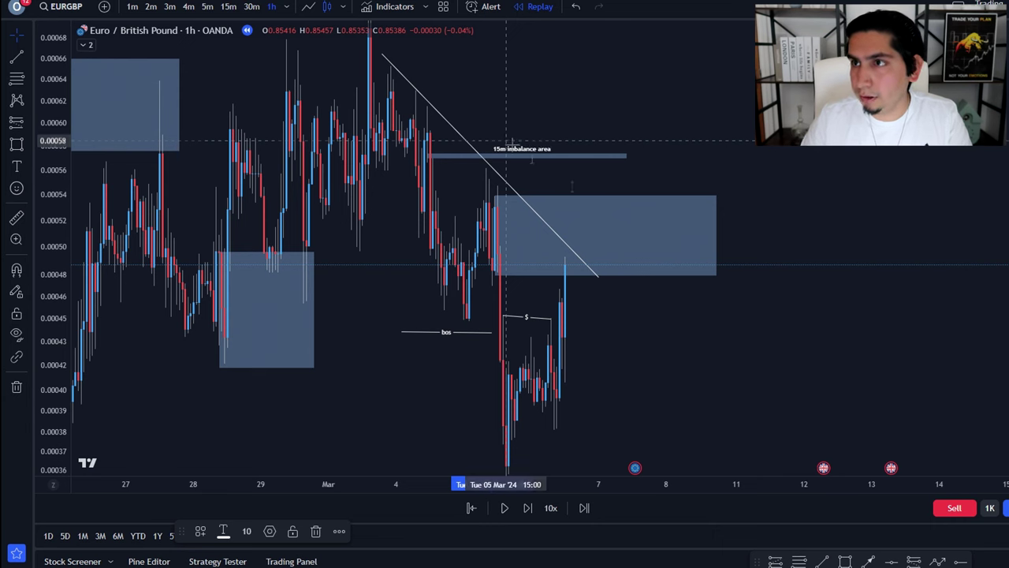
{"action": "left_click", "coordinate": [696, 378]}
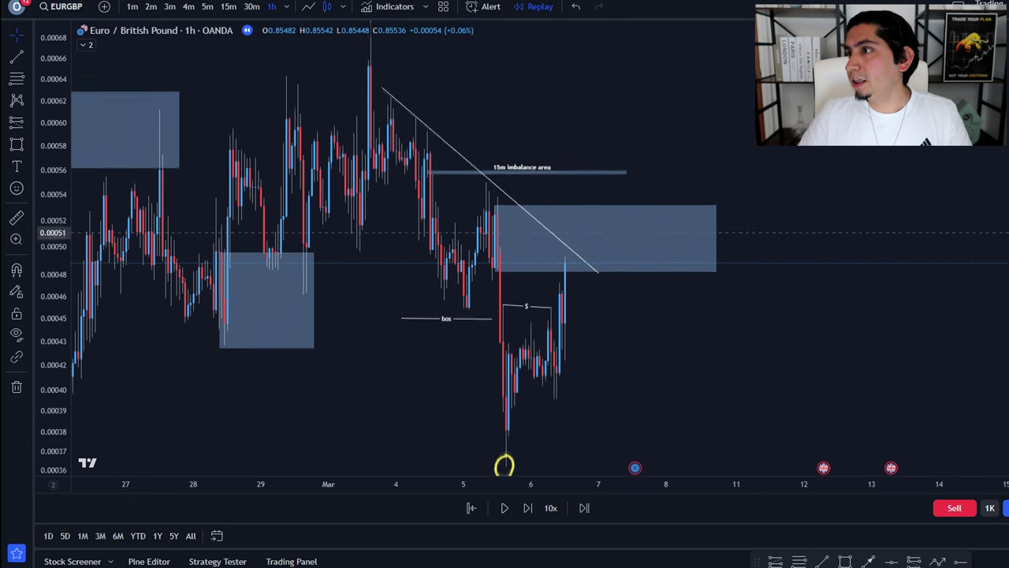
{"action": "left_click_drag", "start_coordinate": [725, 354], "coordinate": [640, 310]}
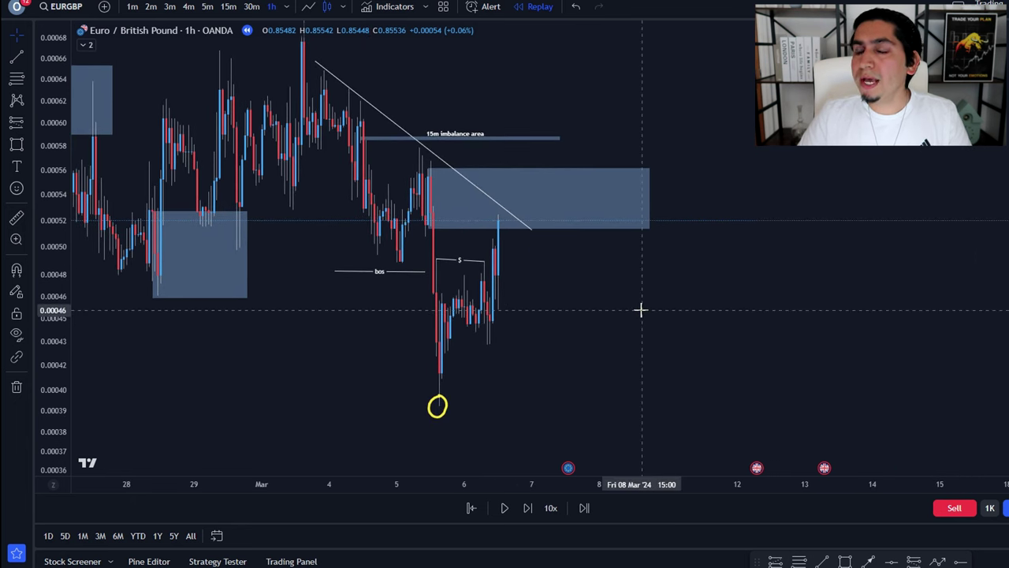
Draw a horizontal line at the previous daily high and extend it to the right.
{"action": "left_click", "coordinate": [28, 60]}
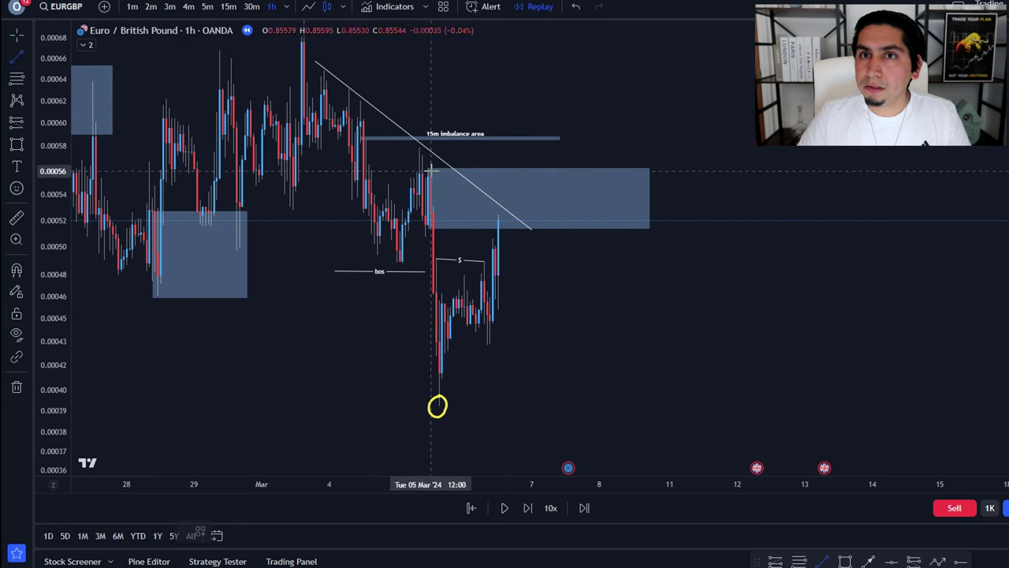
{"action": "left_click", "coordinate": [388, 146]}
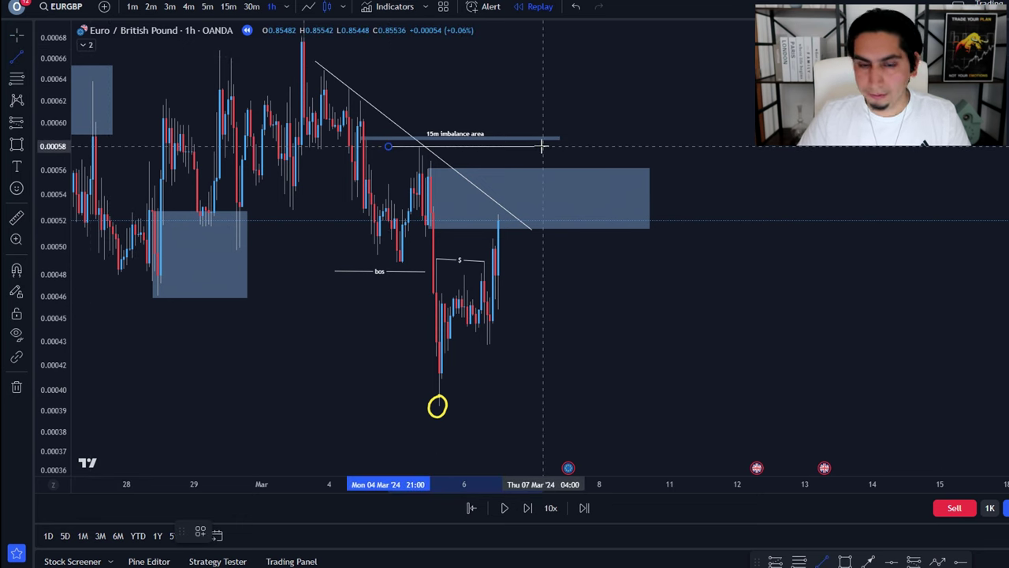
{"action": "left_click", "coordinate": [542, 146]}
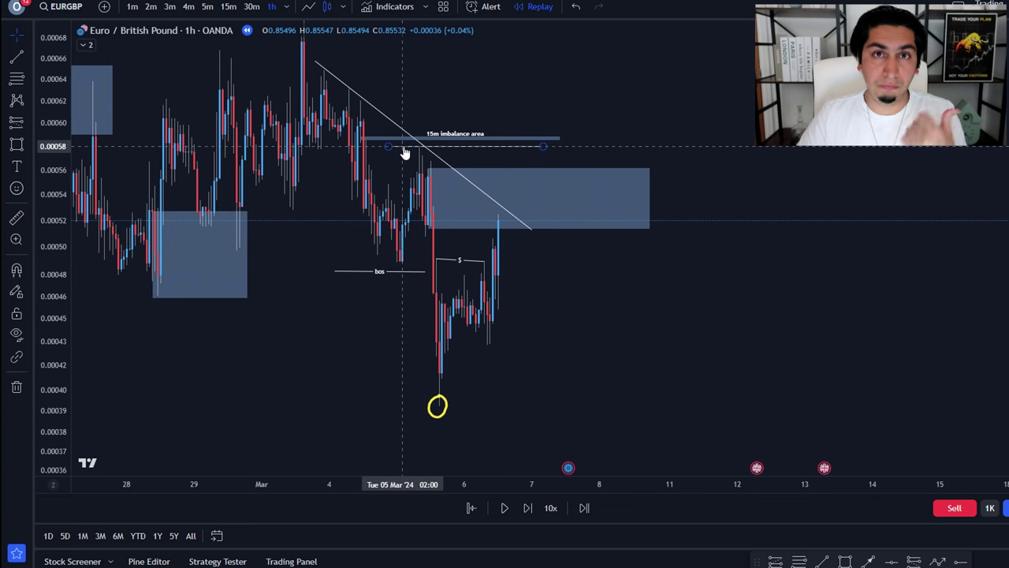
{"action": "left_click_drag", "start_coordinate": [546, 146], "coordinate": [722, 148]}
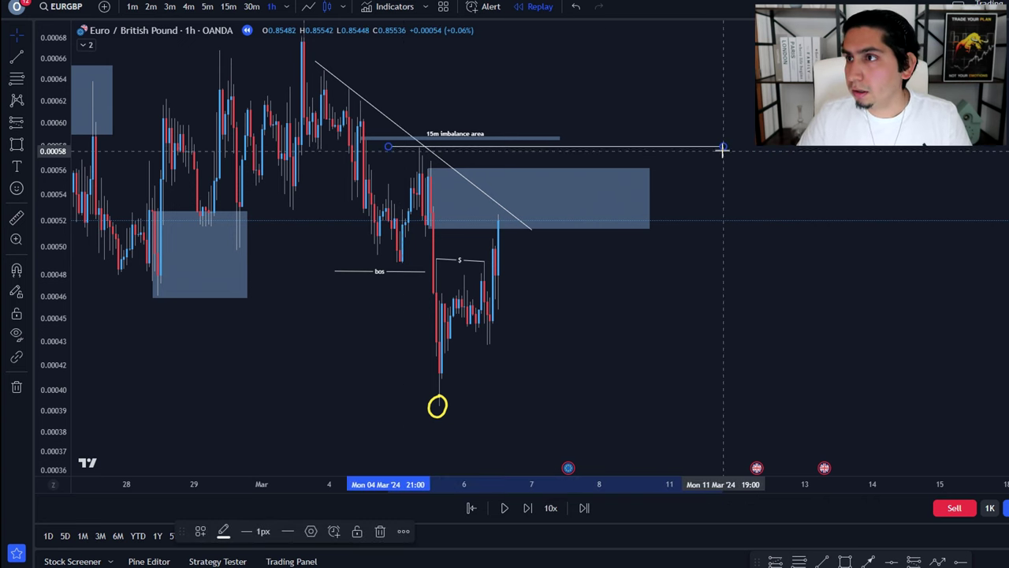
Label the line 'previous daily high' with right-aligned text.
{"action": "double_click", "coordinate": [723, 148]}
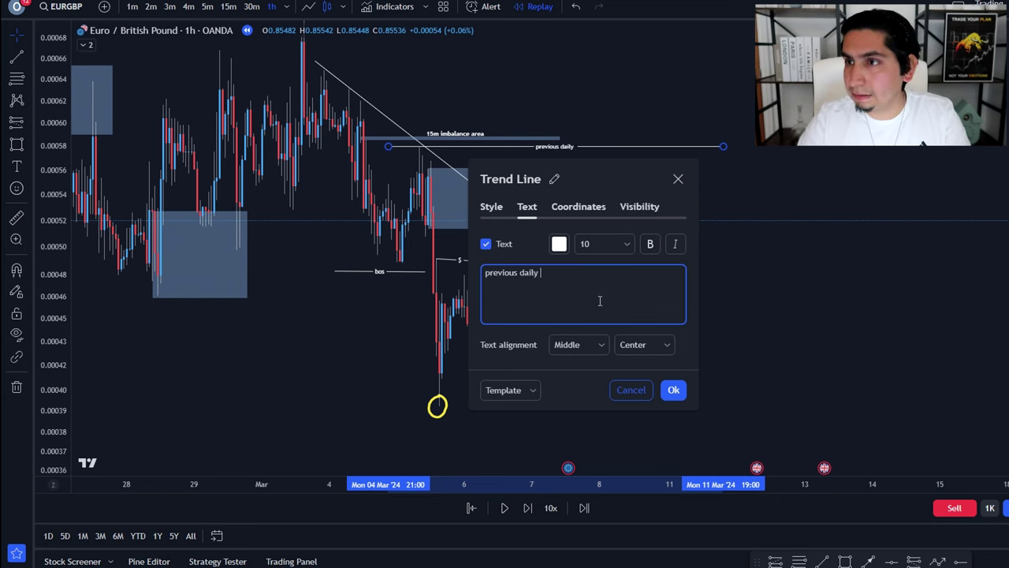
{"action": "left_click", "coordinate": [670, 389]}
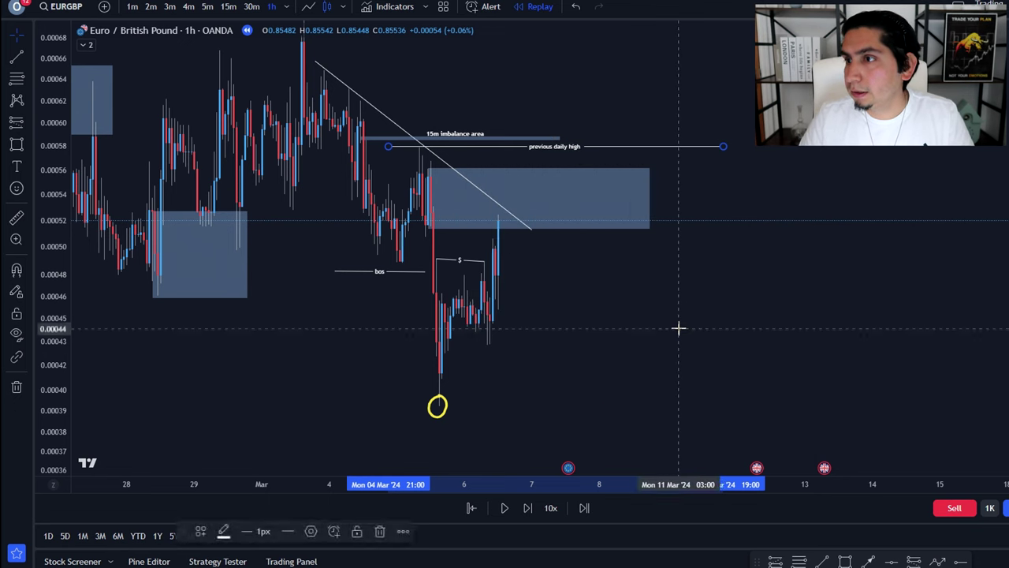
{"action": "double_click", "coordinate": [653, 148]}
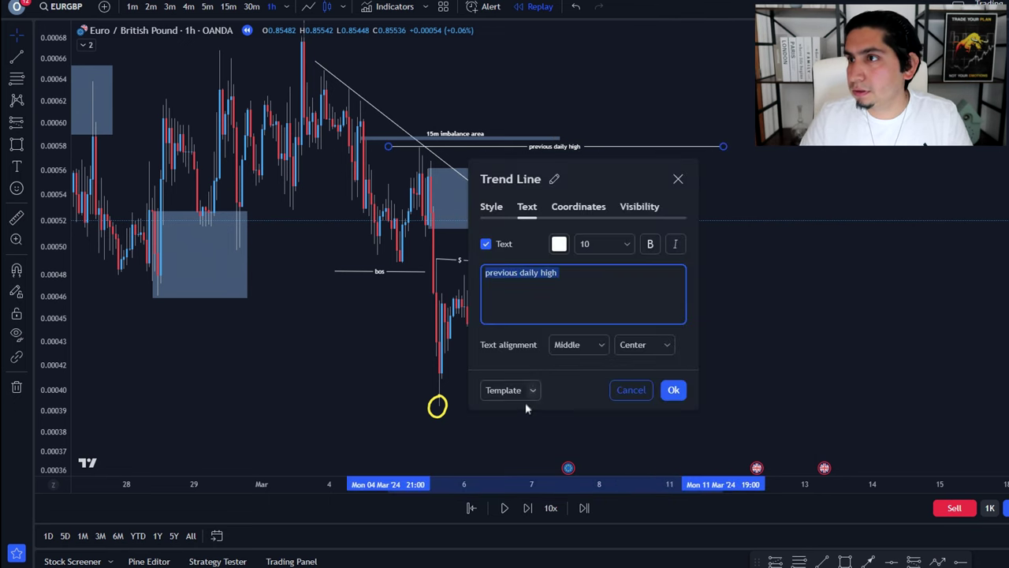
{"action": "left_click", "coordinate": [645, 350]}
{"action": "left_click", "coordinate": [666, 406]}
{"action": "left_click", "coordinate": [673, 389]}
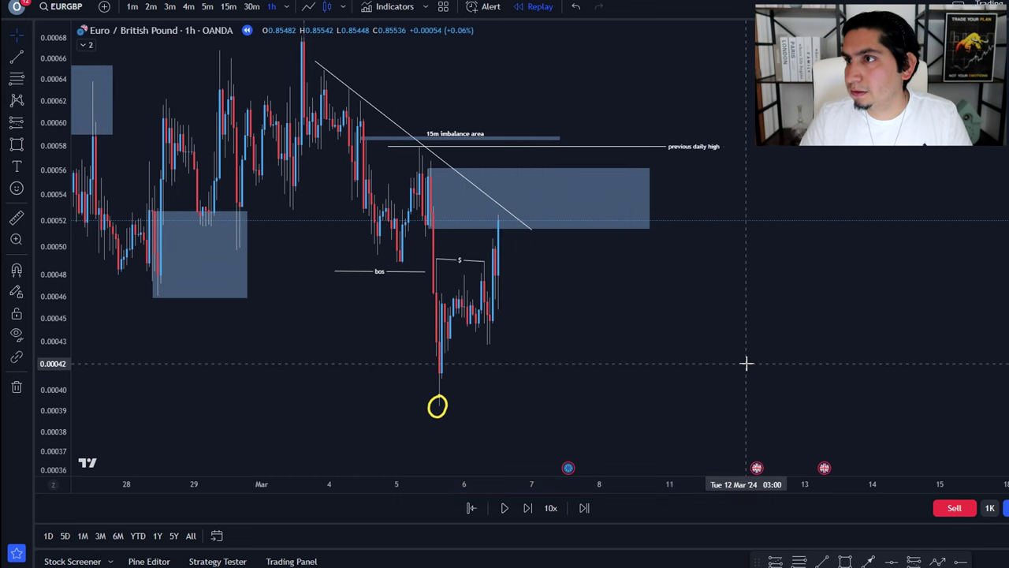
Place a short position at the top of the big zone.
{"action": "left_click_drag", "start_coordinate": [606, 355], "coordinate": [604, 346]}
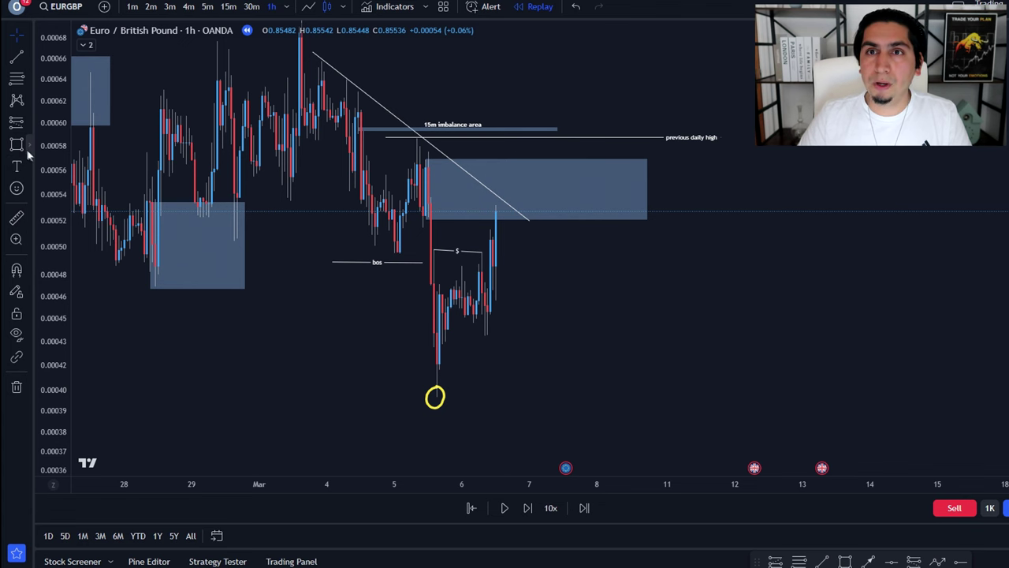
{"action": "left_click", "coordinate": [28, 126]}
{"action": "left_click", "coordinate": [86, 136]}
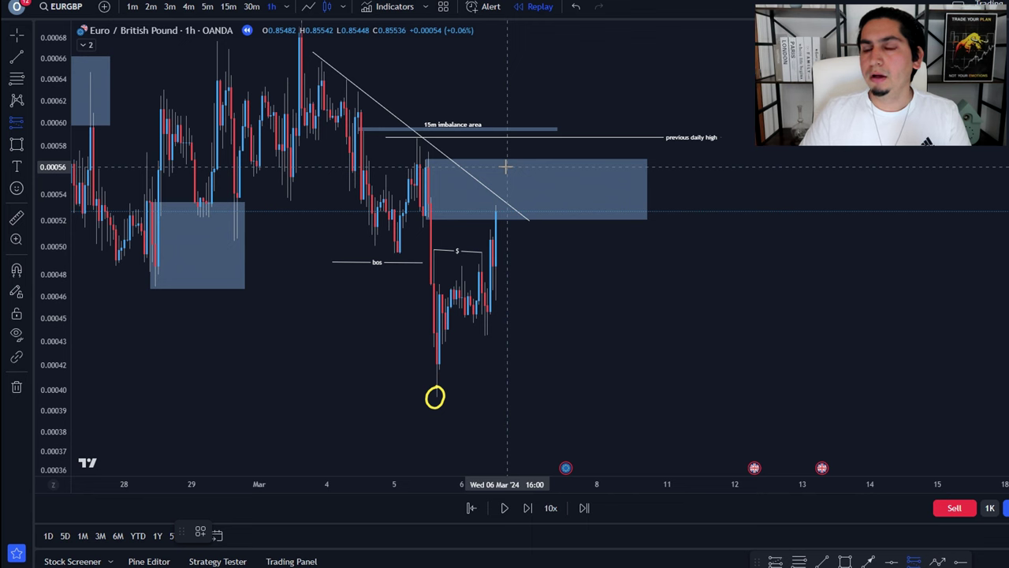
{"action": "left_click", "coordinate": [506, 167]}
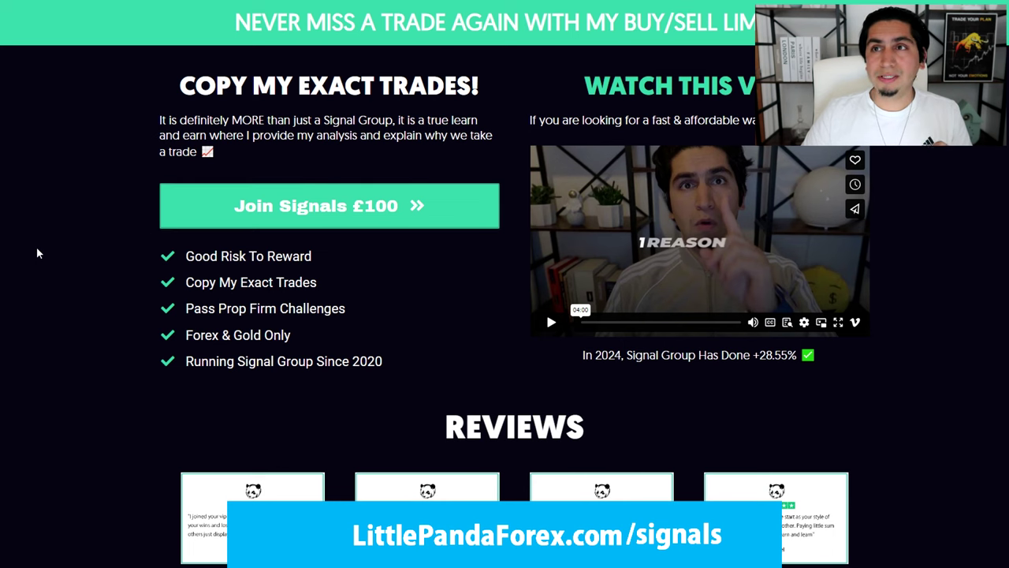
Scroll through the monthly results tables and close the 'Tired of losing money' course popup.
{"action": "scroll", "coordinate": [234, 354], "scroll_direction": "down", "scroll_amount": 5}
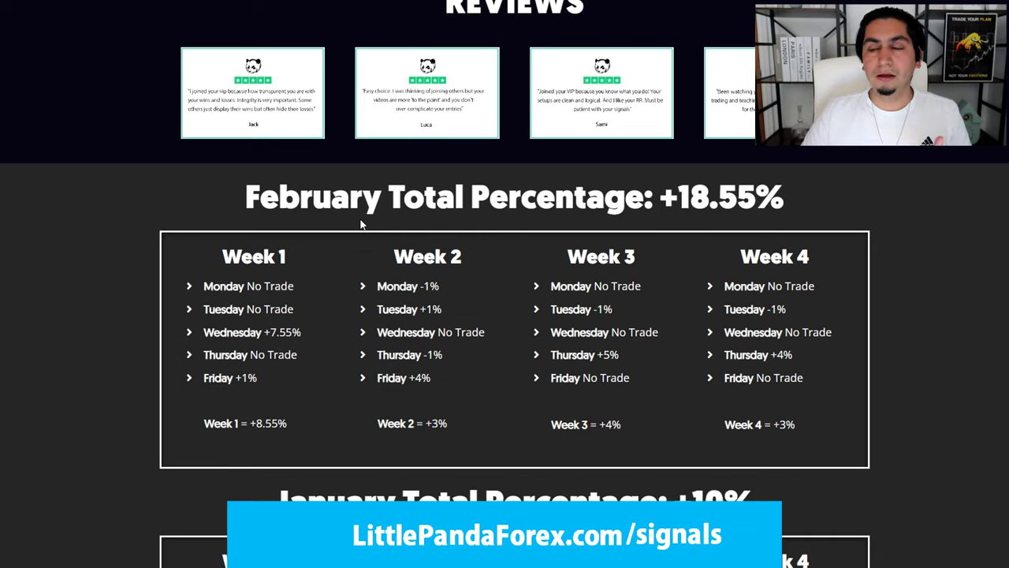
{"action": "scroll", "coordinate": [758, 295], "scroll_direction": "down", "scroll_amount": 3}
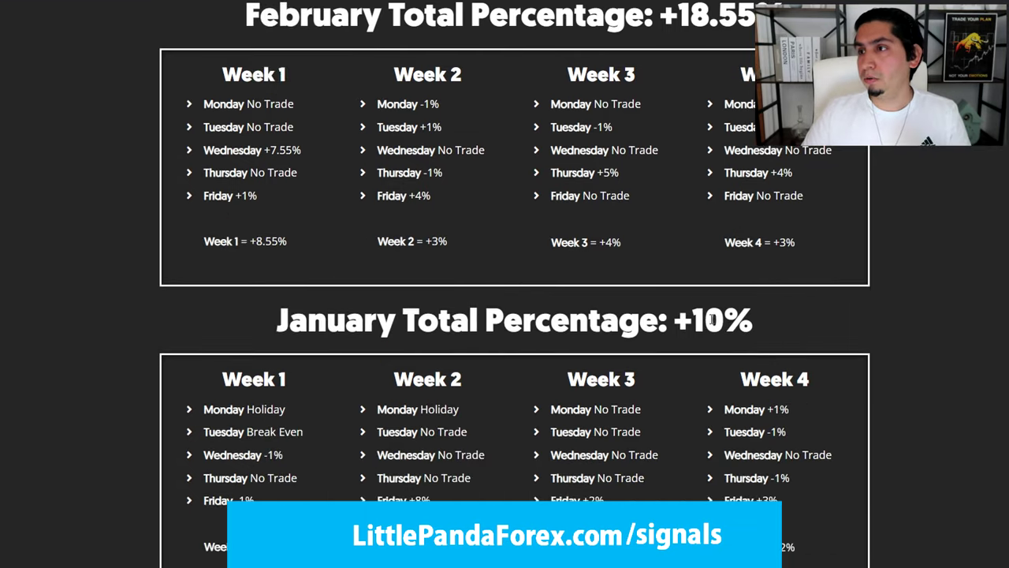
{"action": "scroll", "coordinate": [712, 320], "scroll_direction": "down", "scroll_amount": 8}
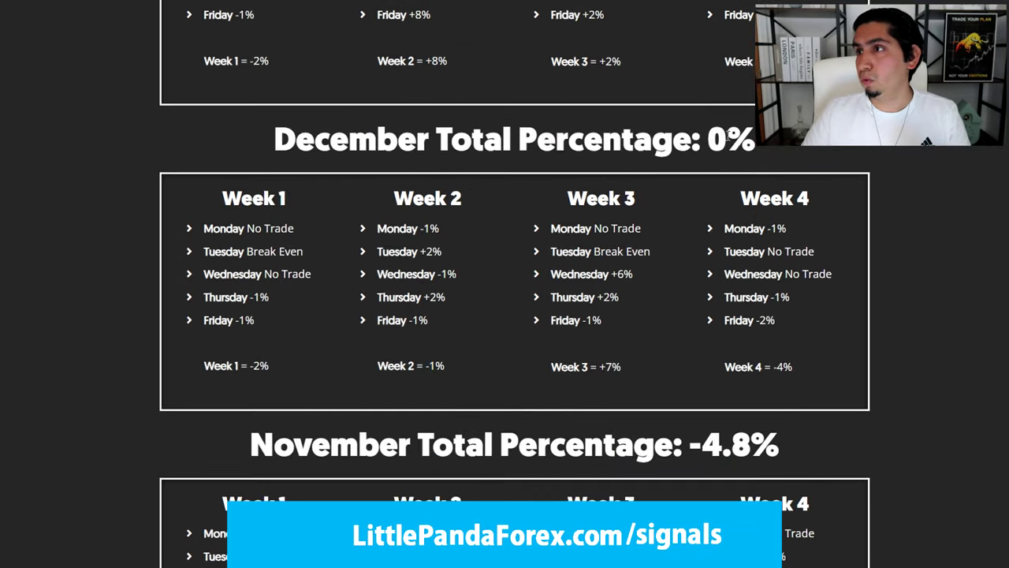
{"action": "scroll", "coordinate": [712, 445], "scroll_direction": "down", "scroll_amount": 8}
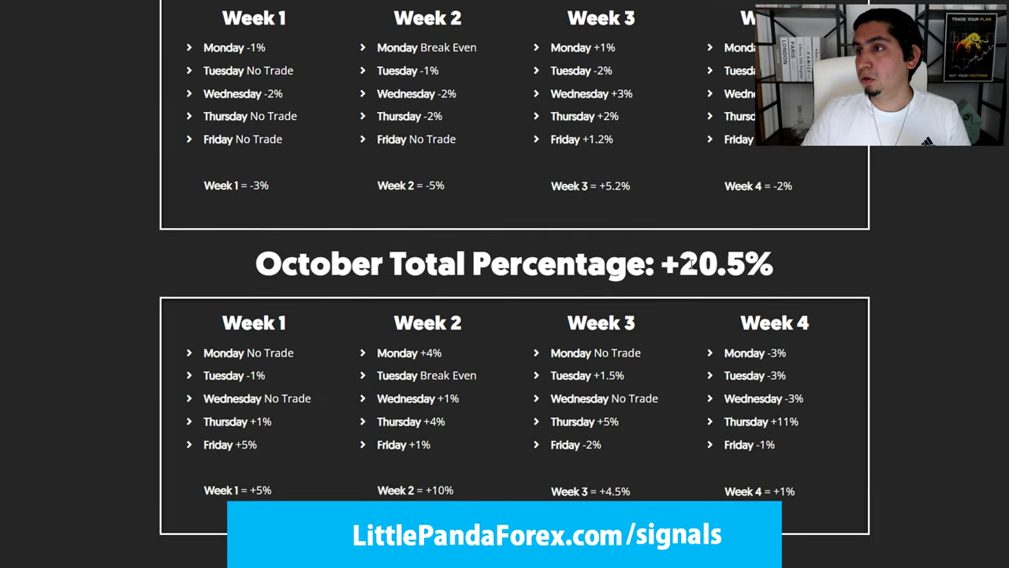
{"action": "scroll", "coordinate": [697, 296], "scroll_direction": "up", "scroll_amount": 20}
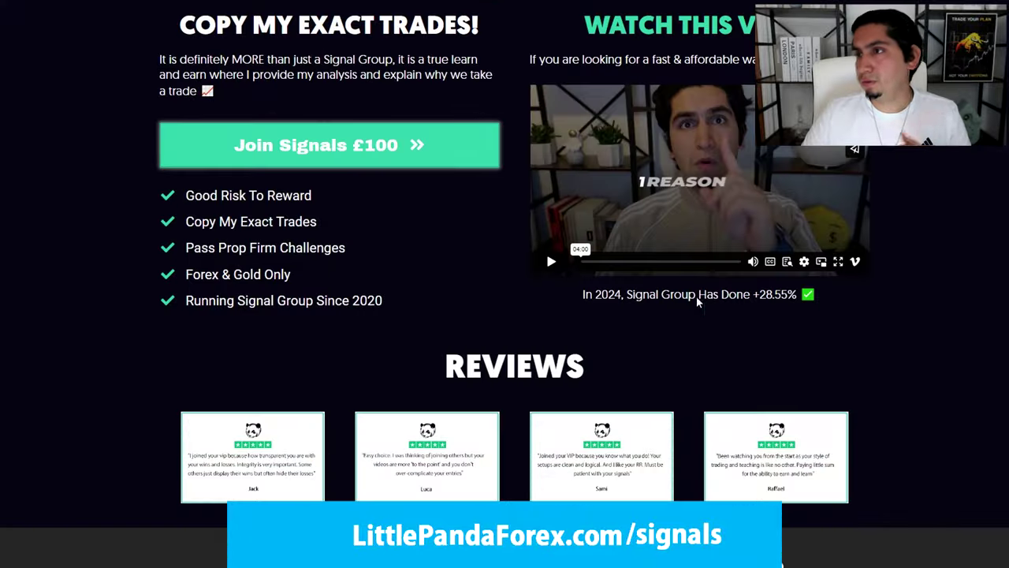
{"action": "scroll", "coordinate": [570, 386], "scroll_direction": "up", "scroll_amount": 1}
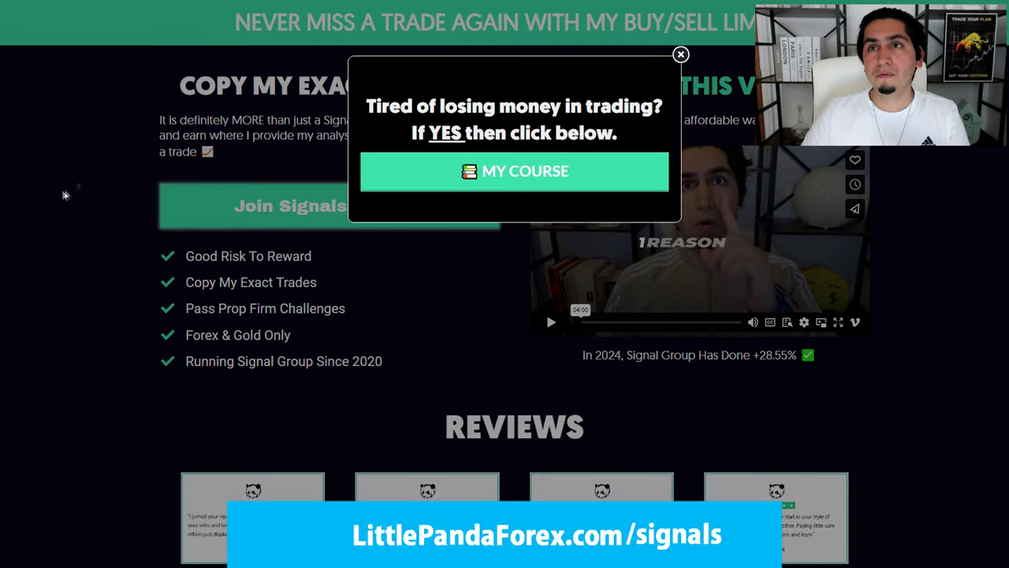
{"action": "left_click", "coordinate": [680, 55]}
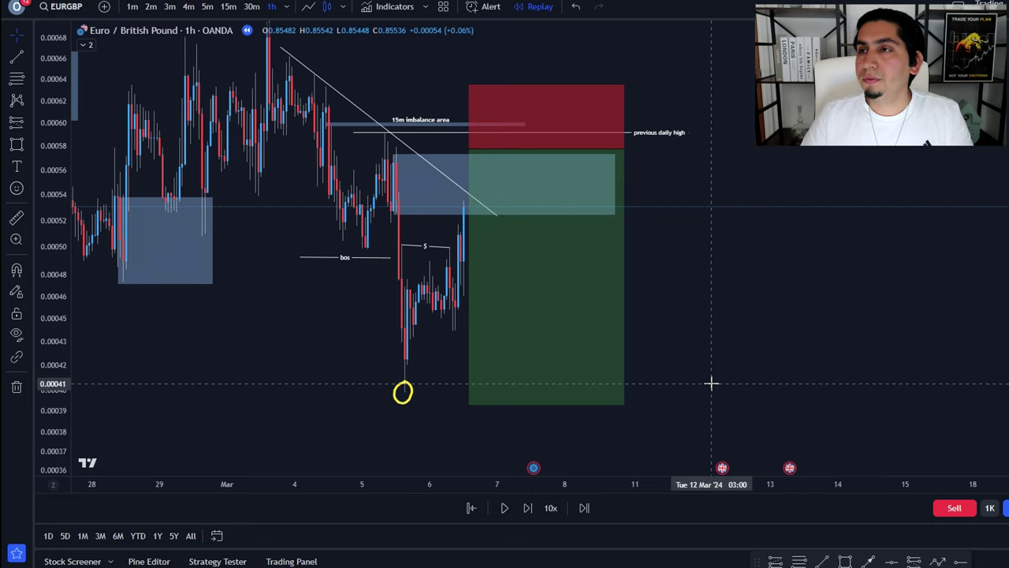
{"action": "mouse_move", "coordinate": [615, 323]}
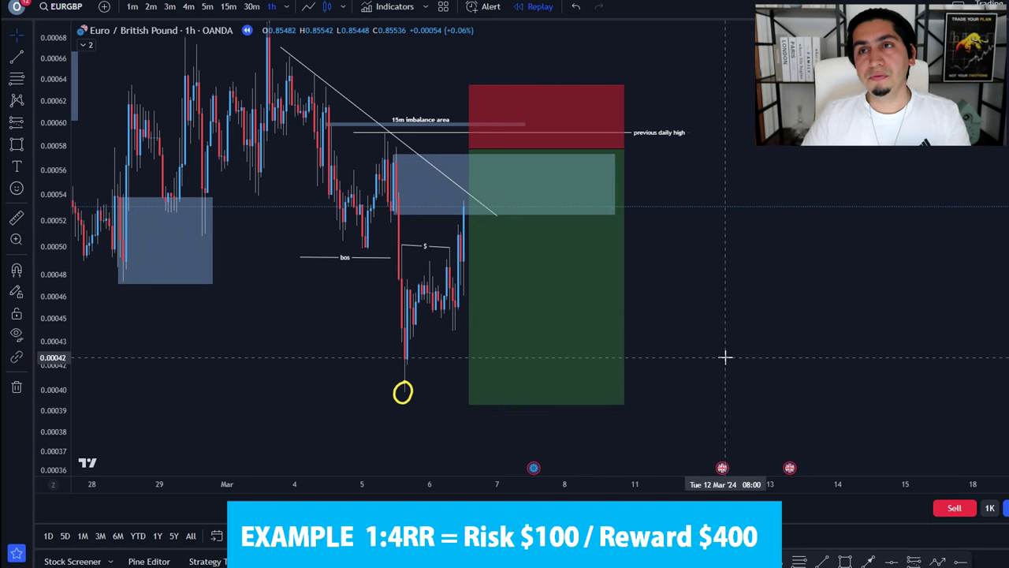
{"action": "mouse_move", "coordinate": [554, 282]}
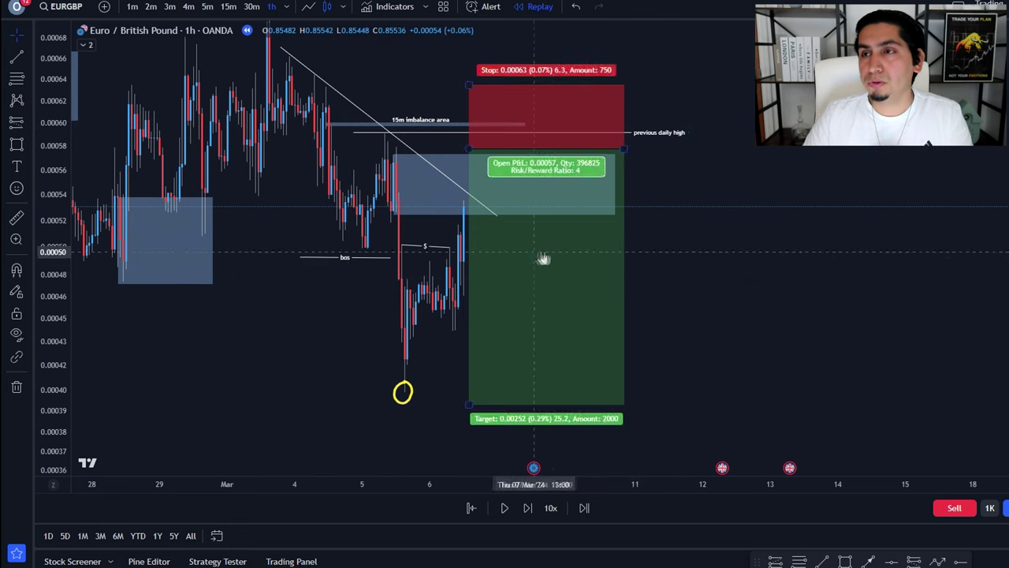
Step the replay forward twelve bars until candles wick into the short's risk zone.
{"action": "left_click", "coordinate": [527, 508]}
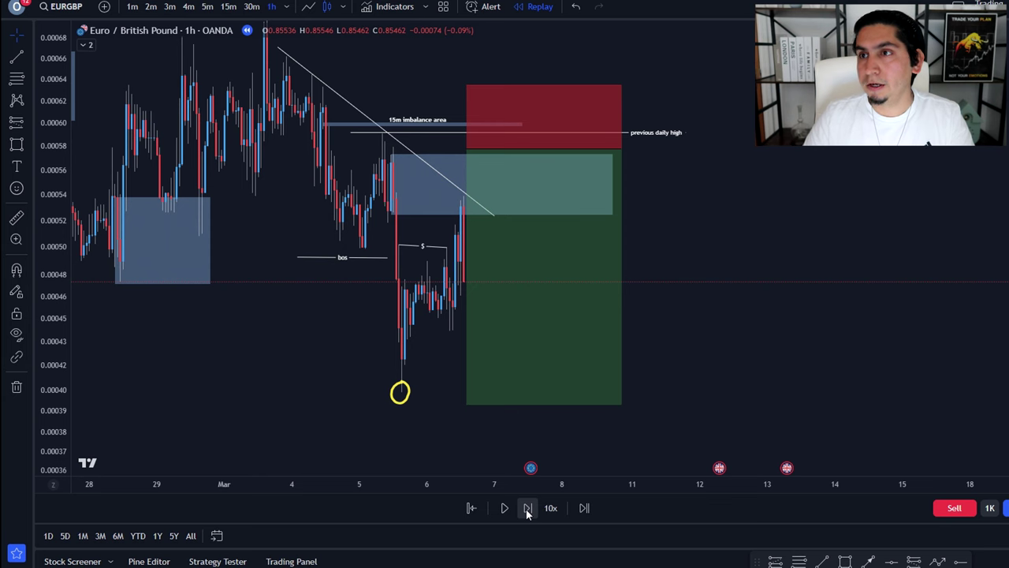
{"action": "left_click", "coordinate": [527, 510]}
{"action": "left_click", "coordinate": [528, 509]}
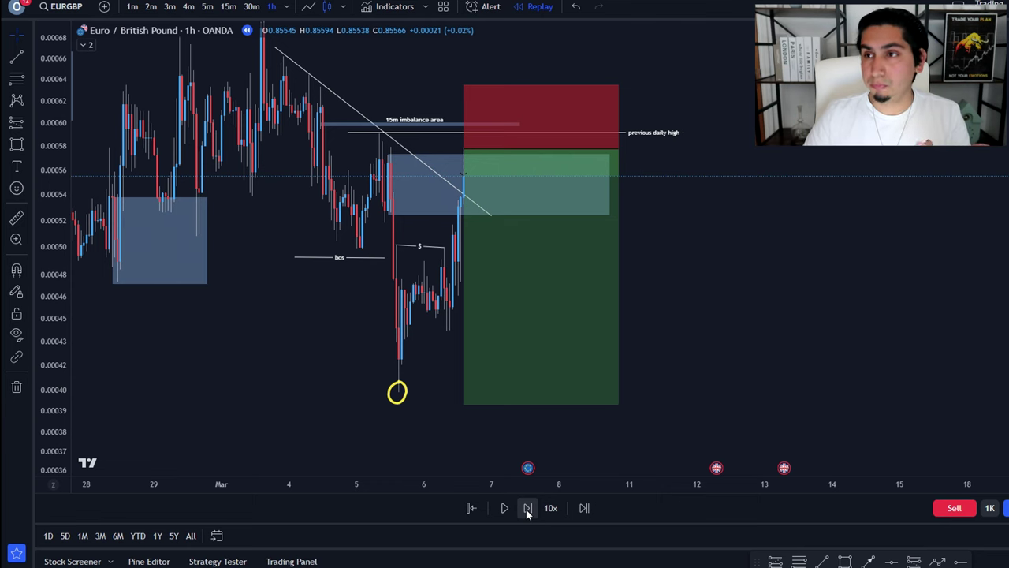
{"action": "left_click", "coordinate": [527, 509]}
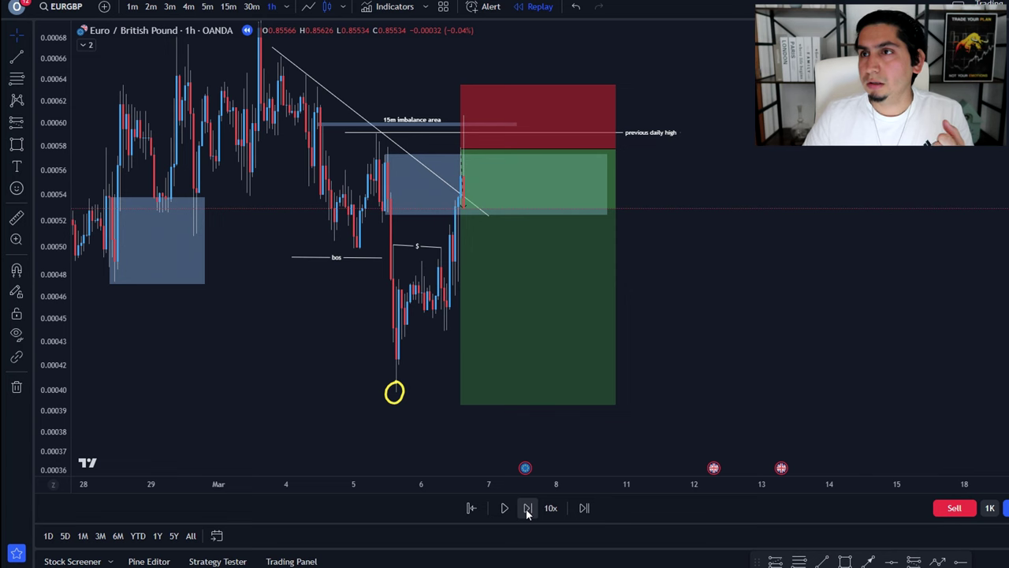
{"action": "left_click", "coordinate": [527, 510]}
{"action": "left_click", "coordinate": [527, 509]}
{"action": "left_click", "coordinate": [527, 509]}
{"action": "left_click", "coordinate": [527, 509]}
{"action": "left_click", "coordinate": [528, 510]}
{"action": "left_click", "coordinate": [527, 509]}
{"action": "left_click", "coordinate": [527, 509]}
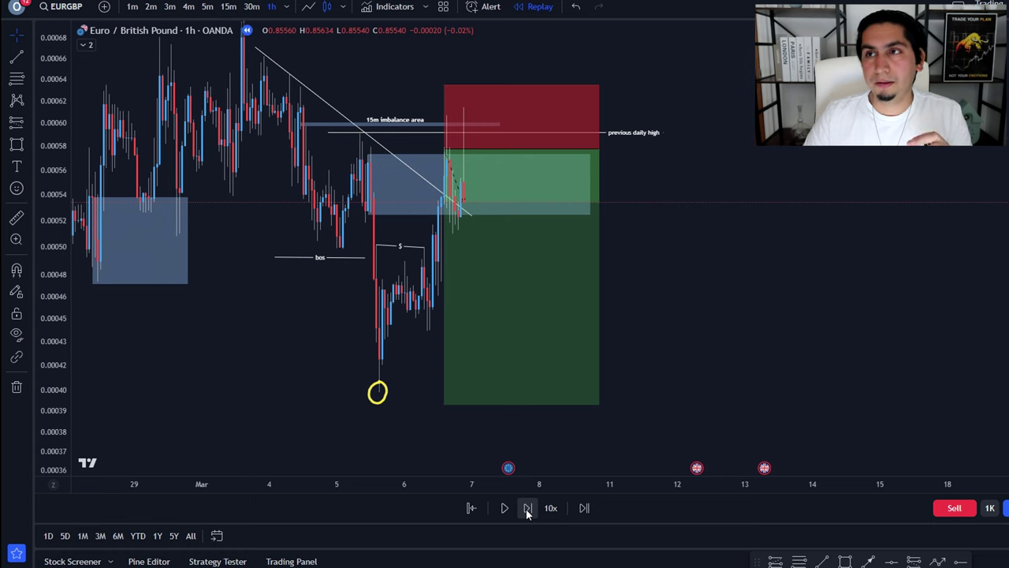
{"action": "left_click", "coordinate": [528, 509]}
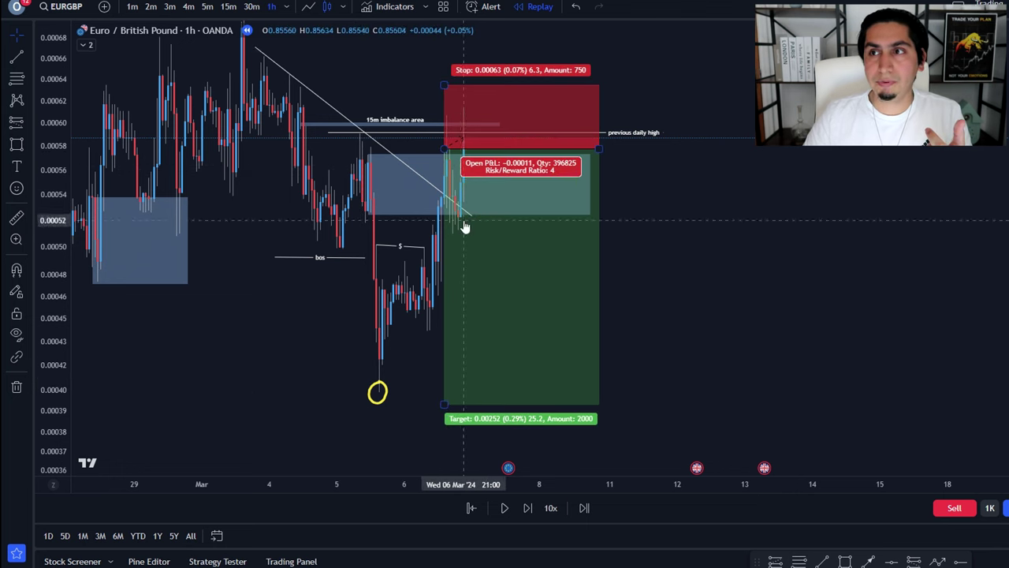
Draw a wide horizontal rectangle stretching back to late February, then delete it.
{"action": "scroll", "coordinate": [264, 235], "scroll_direction": "down", "scroll_amount": 1}
{"action": "key", "text": "alt+shift+r"}
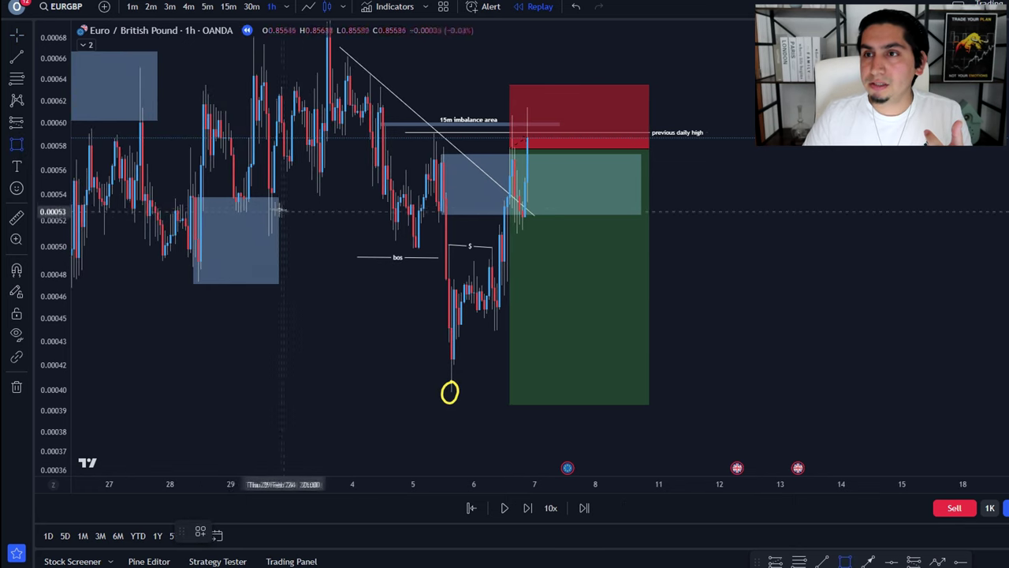
{"action": "left_click", "coordinate": [266, 206]}
{"action": "left_click", "coordinate": [641, 236]}
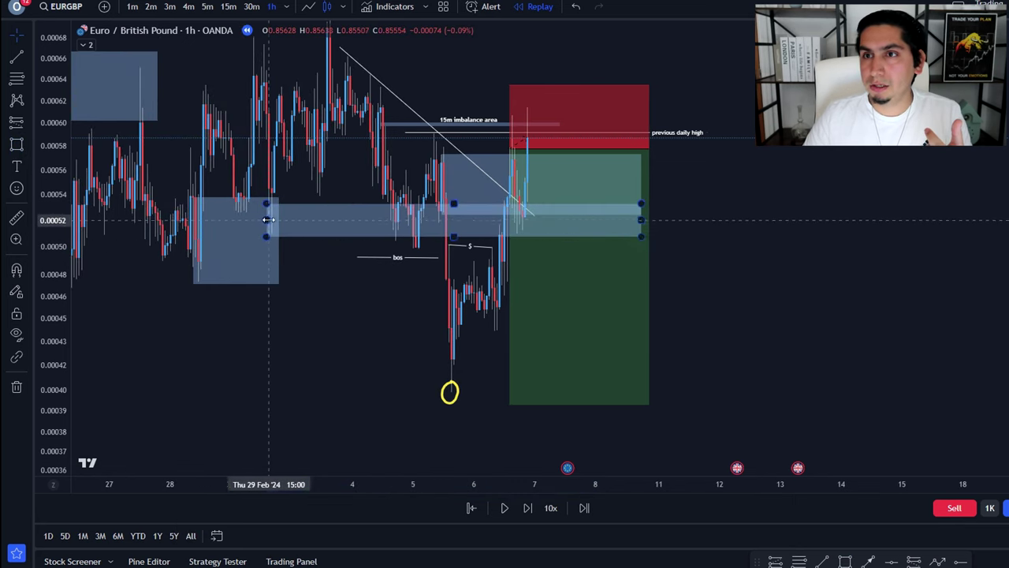
{"action": "left_click_drag", "start_coordinate": [269, 220], "coordinate": [126, 219]}
{"action": "left_click", "coordinate": [394, 354]}
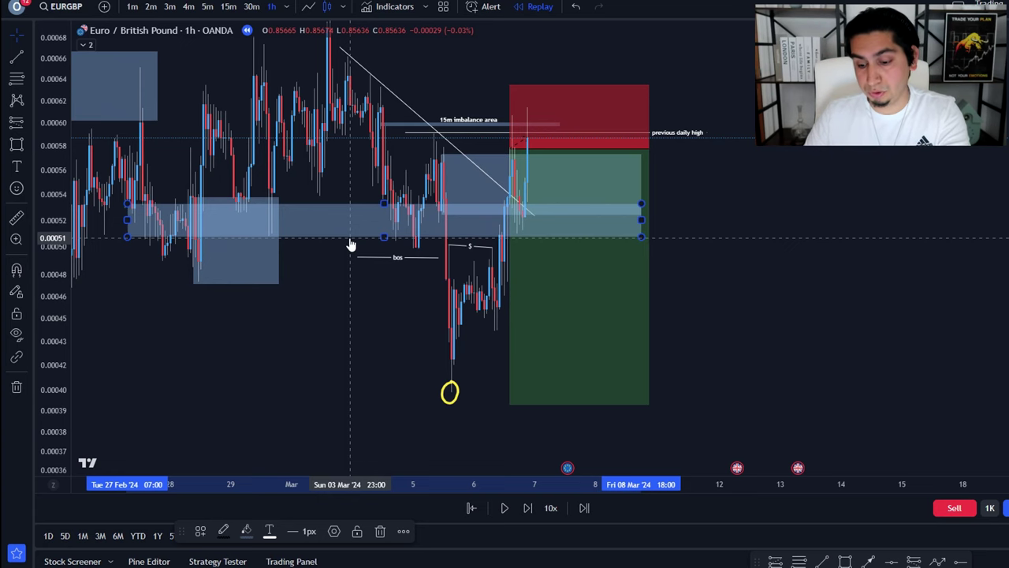
{"action": "key", "text": "Delete"}
Drag the short position's right edge out to around Mar 11.
{"action": "scroll", "coordinate": [770, 277], "scroll_direction": "up", "scroll_amount": 2}
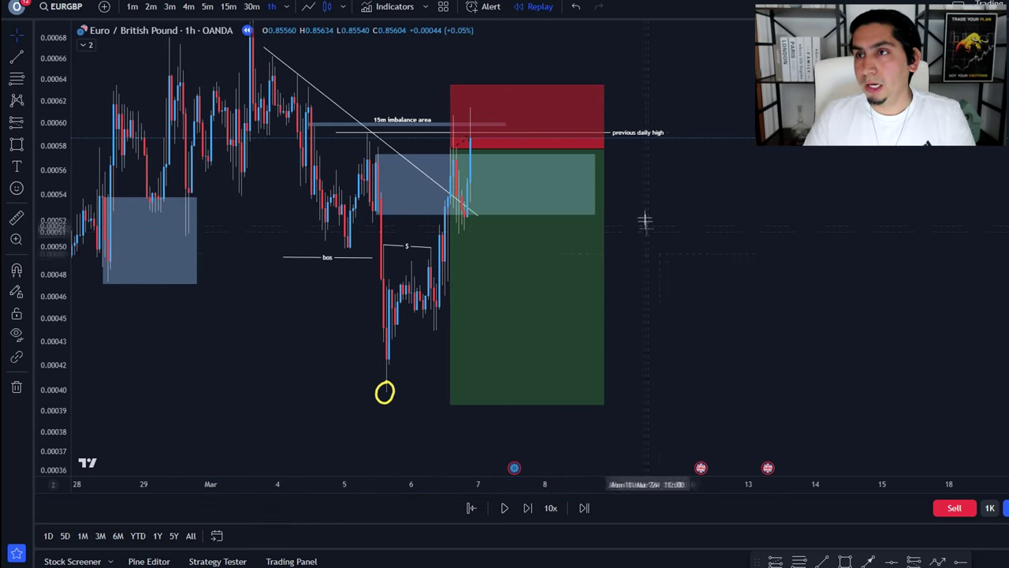
{"action": "left_click", "coordinate": [587, 214]}
{"action": "left_click_drag", "start_coordinate": [603, 149], "coordinate": [675, 148]}
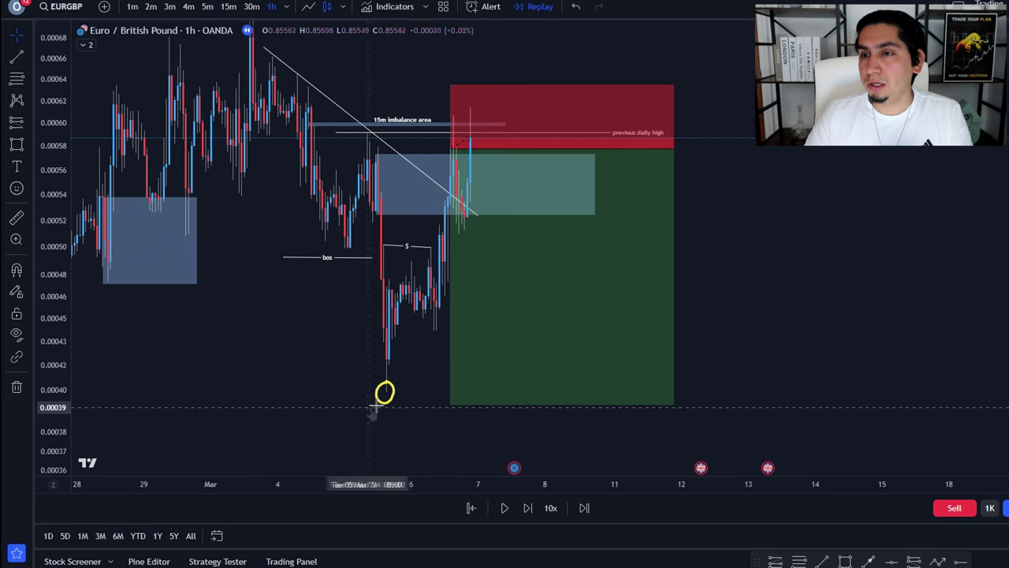
Draw a horizontal line under the circled low.
{"action": "left_click", "coordinate": [14, 57]}
{"action": "left_click", "coordinate": [330, 394]}
{"action": "left_click", "coordinate": [465, 395]}
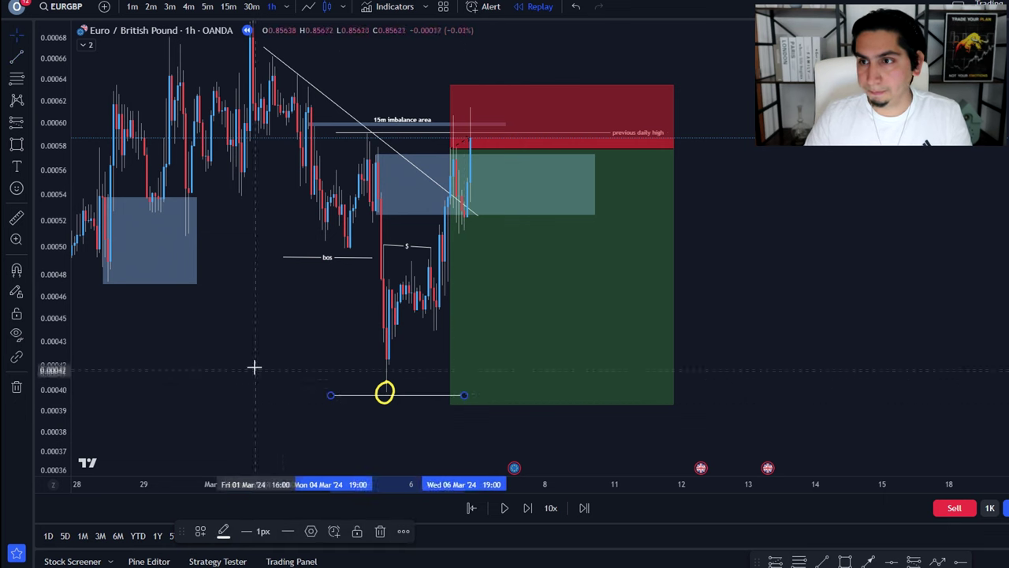
Play the replay down through the target, then exit Bar Replay mode.
{"action": "left_click", "coordinate": [503, 508]}
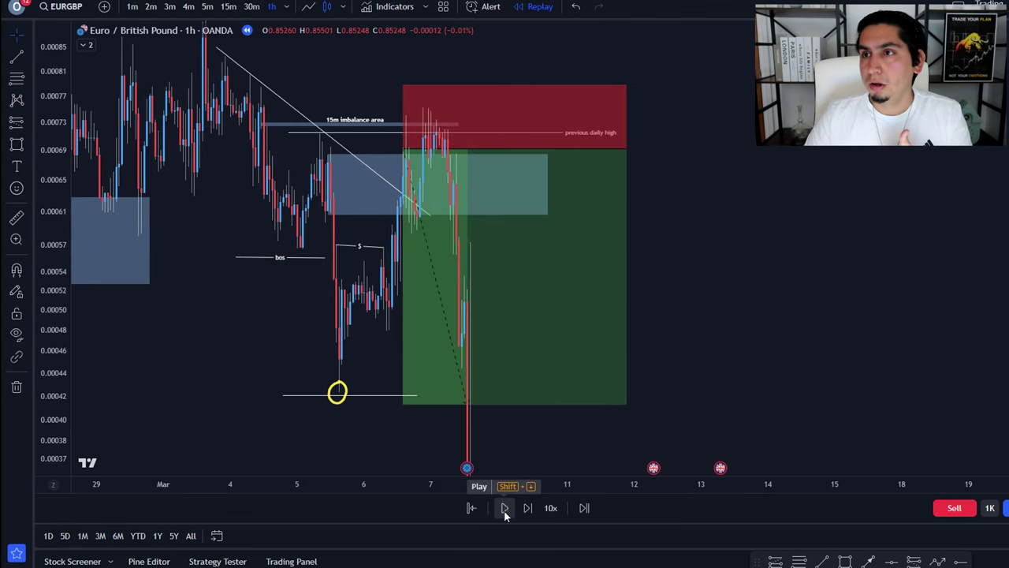
{"action": "left_click", "coordinate": [1008, 507]}
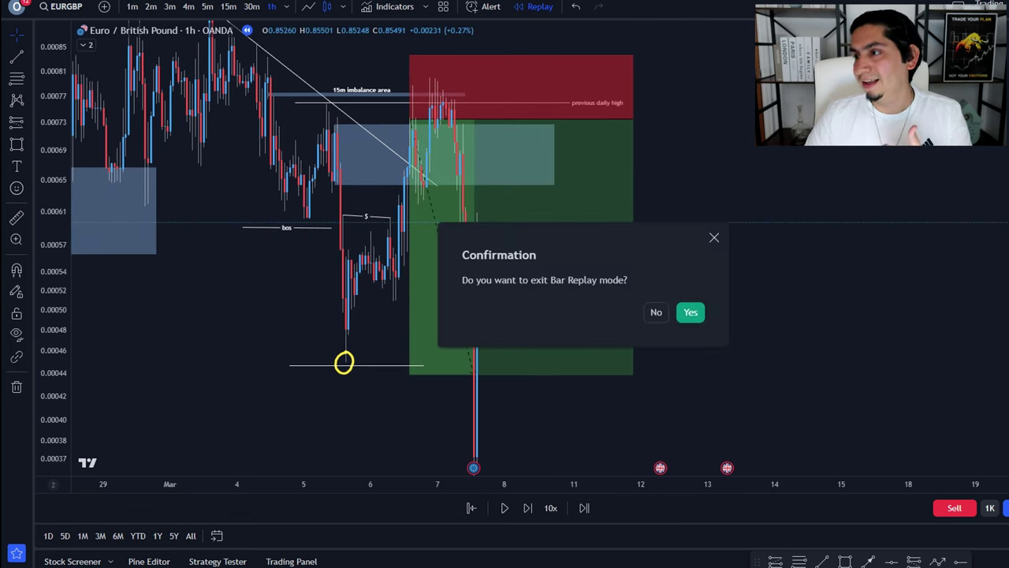
{"action": "left_click", "coordinate": [690, 313]}
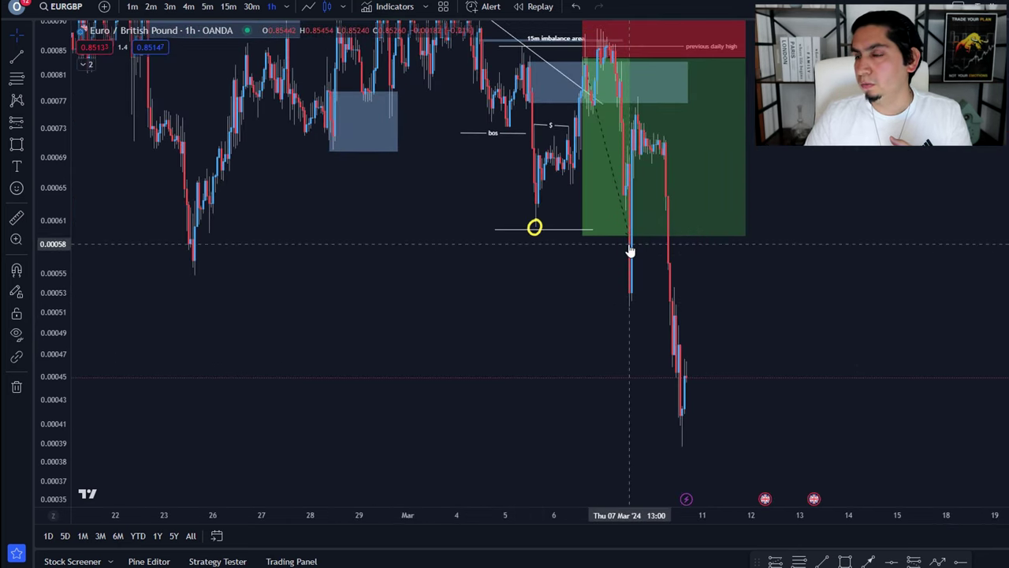
{"action": "left_click_drag", "start_coordinate": [581, 234], "coordinate": [587, 445]}
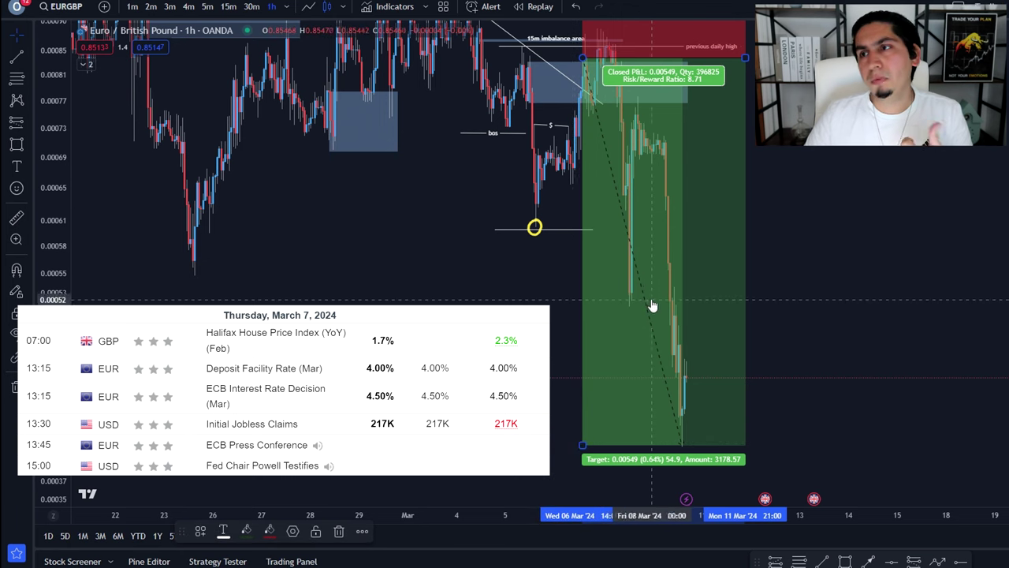
{"action": "key", "text": "ctrl+z"}
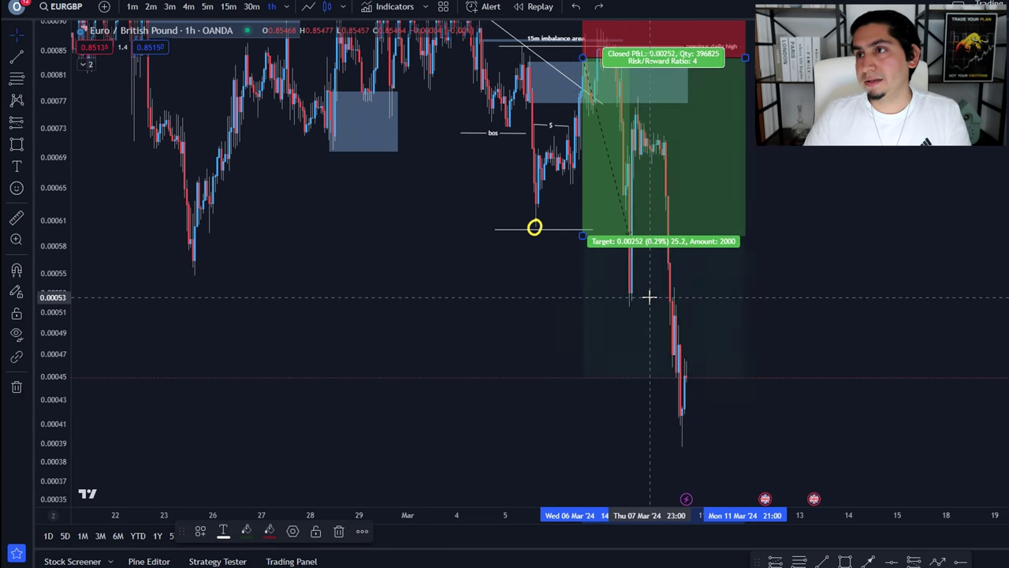
{"action": "left_click", "coordinate": [639, 295]}
{"action": "left_click_drag", "start_coordinate": [800, 240], "coordinate": [817, 295]}
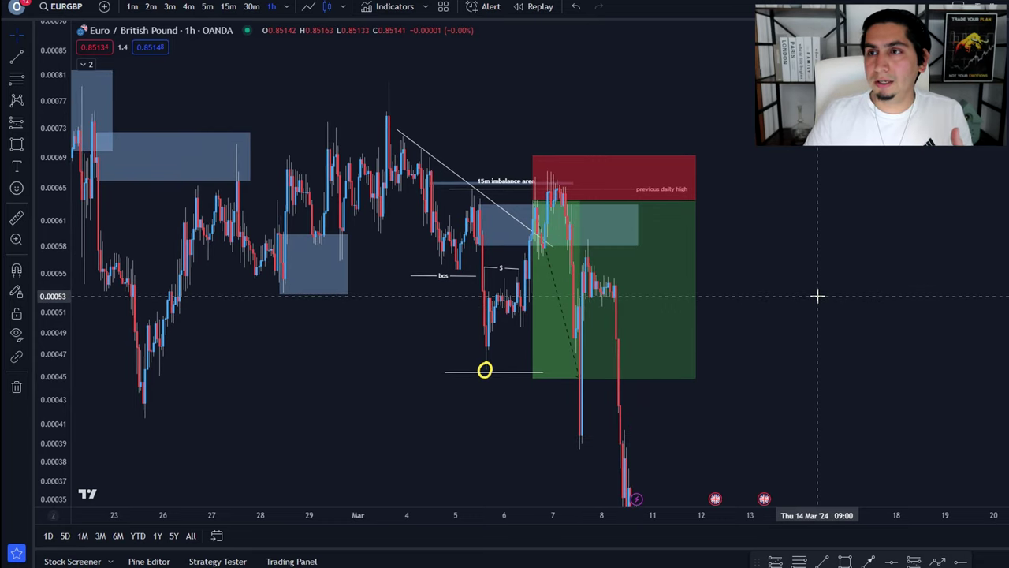
{"action": "right_click", "coordinate": [817, 296]}
Remove all drawings, then brush a yellow zigzag range followed by a drop.
{"action": "left_click", "coordinate": [859, 511]}
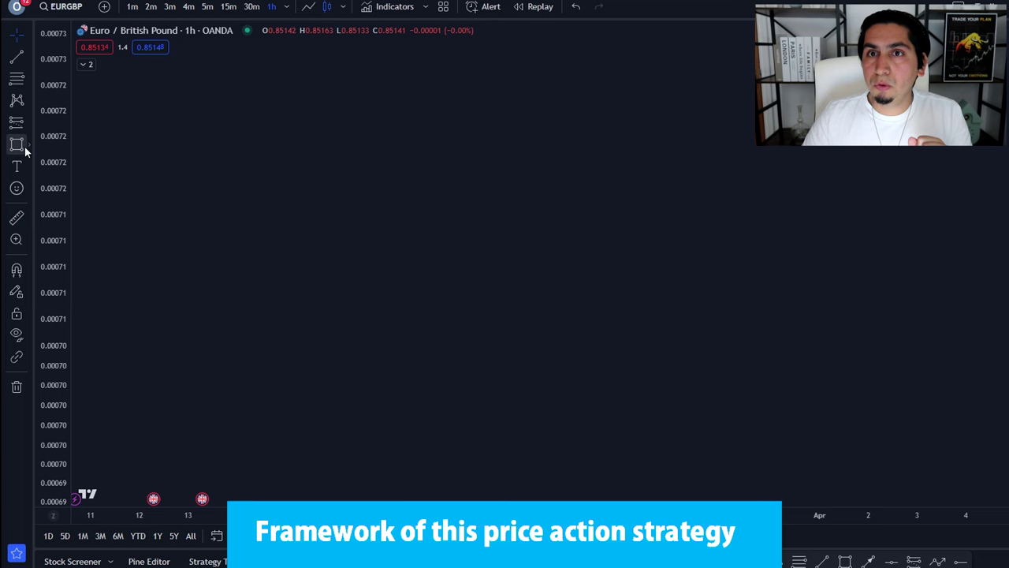
{"action": "left_click", "coordinate": [24, 142]}
{"action": "left_click", "coordinate": [48, 149]}
{"action": "mouse_move", "coordinate": [420, 169]}
{"action": "left_mouse_down"}
{"action": "mouse_move", "coordinate": [518, 165]}
{"action": "mouse_move", "coordinate": [624, 184]}
{"action": "mouse_move", "coordinate": [652, 176]}
{"action": "mouse_move", "coordinate": [709, 398]}
{"action": "left_mouse_up"}
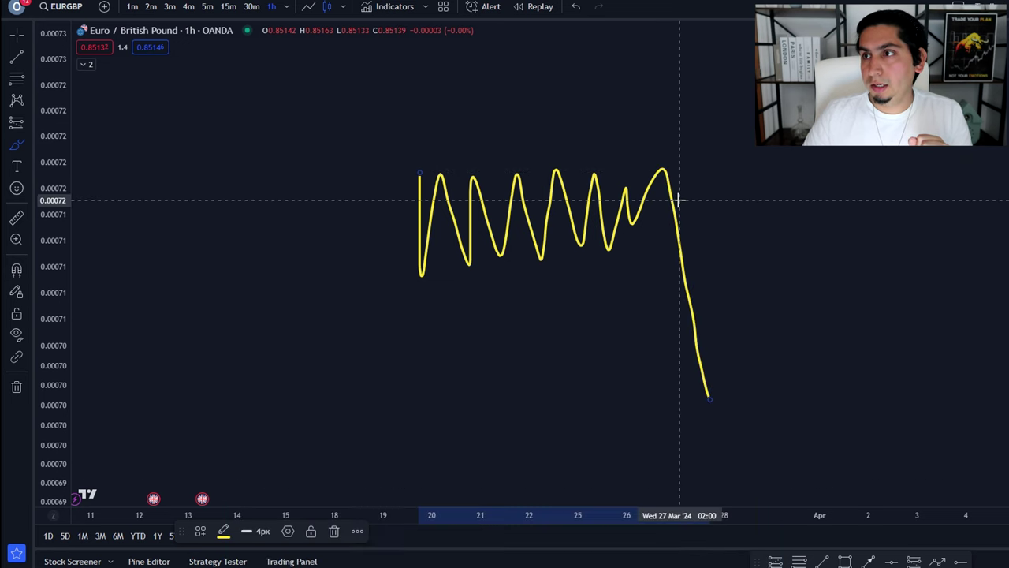
Sketch two horizontal levels right of the range, a rise off the low, and an arrow at the low.
{"action": "left_click_drag", "start_coordinate": [680, 199], "coordinate": [883, 200]}
{"action": "left_click_drag", "start_coordinate": [667, 175], "coordinate": [922, 175]}
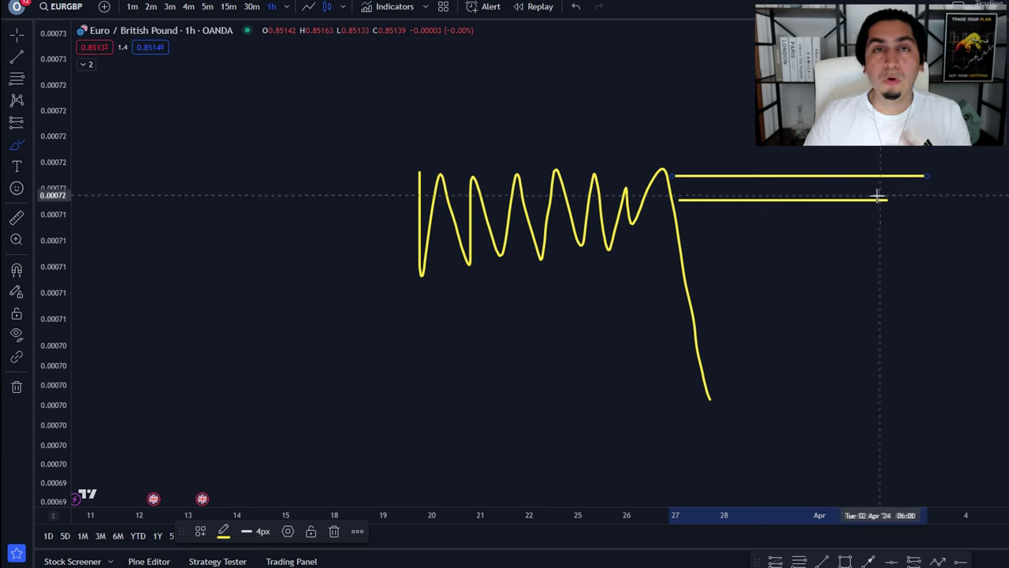
{"action": "mouse_move", "coordinate": [712, 399]}
{"action": "left_mouse_down"}
{"action": "mouse_move", "coordinate": [728, 345]}
{"action": "mouse_move", "coordinate": [751, 306]}
{"action": "mouse_move", "coordinate": [773, 319]}
{"action": "mouse_move", "coordinate": [789, 268]}
{"action": "left_mouse_up"}
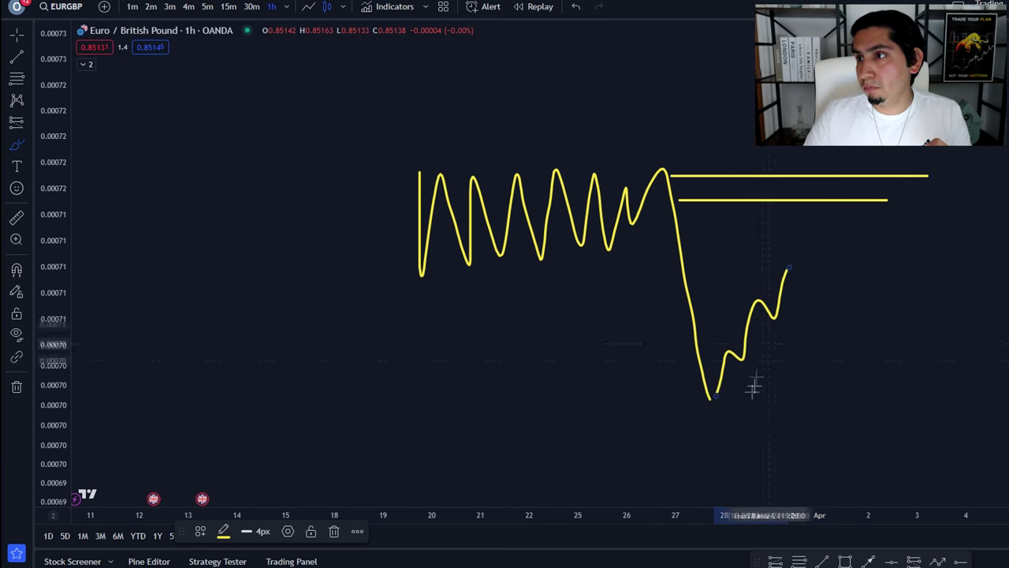
{"action": "left_click_drag", "start_coordinate": [681, 417], "coordinate": [712, 431]}
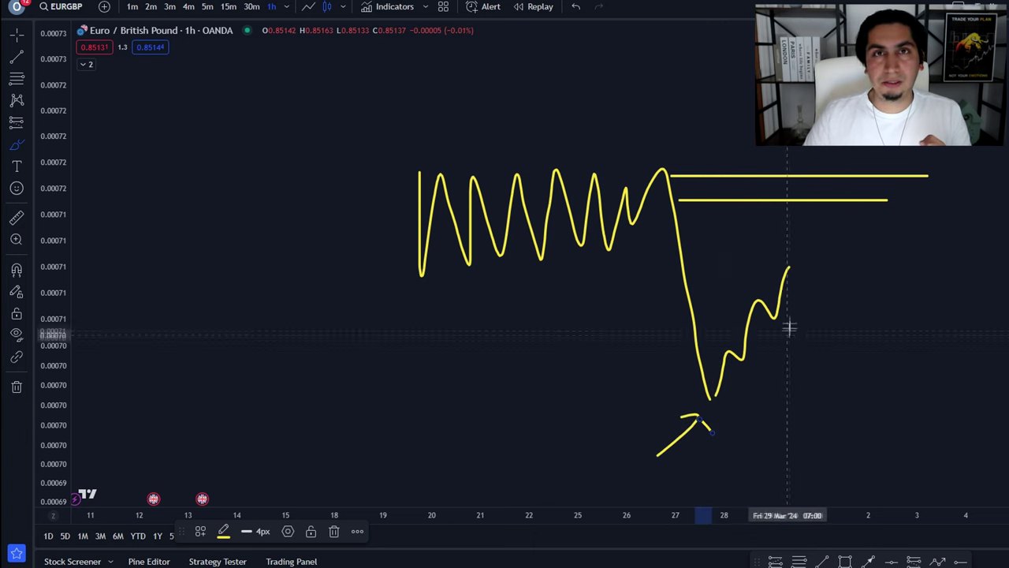
Redo the rising wave up to the two levels, then sketch a sharp fall from its top.
{"action": "mouse_move", "coordinate": [793, 269]}
{"action": "left_mouse_down"}
{"action": "mouse_move", "coordinate": [822, 447]}
{"action": "mouse_move", "coordinate": [857, 215]}
{"action": "left_mouse_up"}
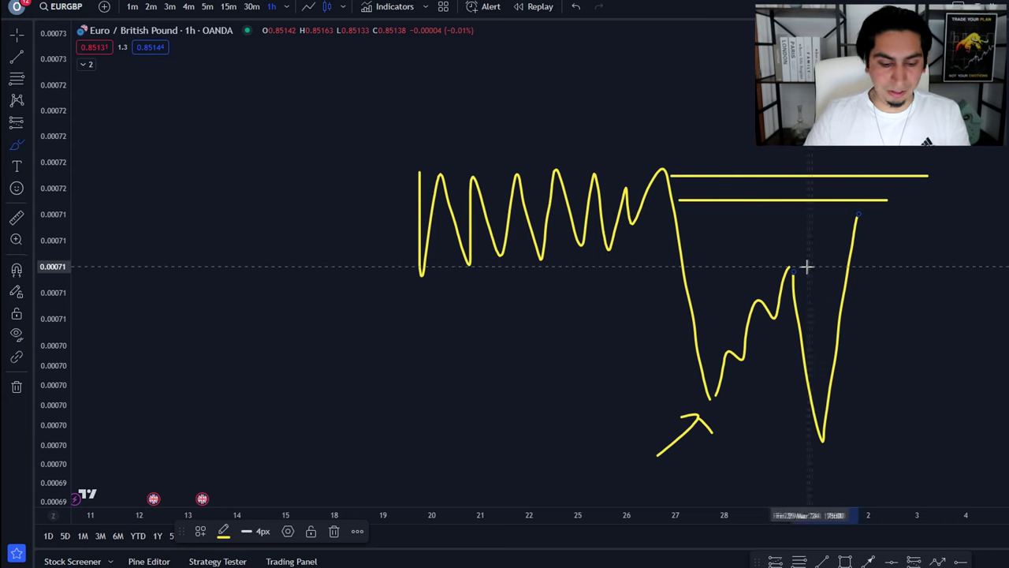
{"action": "key", "text": "ctrl+z"}
{"action": "mouse_move", "coordinate": [791, 269]}
{"action": "left_mouse_down"}
{"action": "mouse_move", "coordinate": [807, 292]}
{"action": "mouse_move", "coordinate": [855, 246]}
{"action": "mouse_move", "coordinate": [891, 186]}
{"action": "left_mouse_up"}
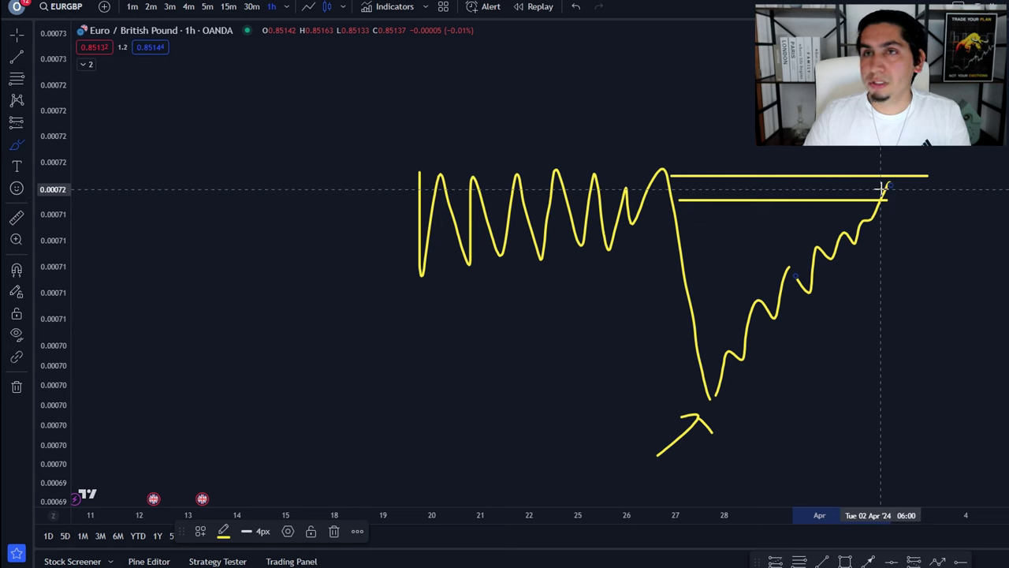
{"action": "left_click_drag", "start_coordinate": [887, 184], "coordinate": [928, 456]}
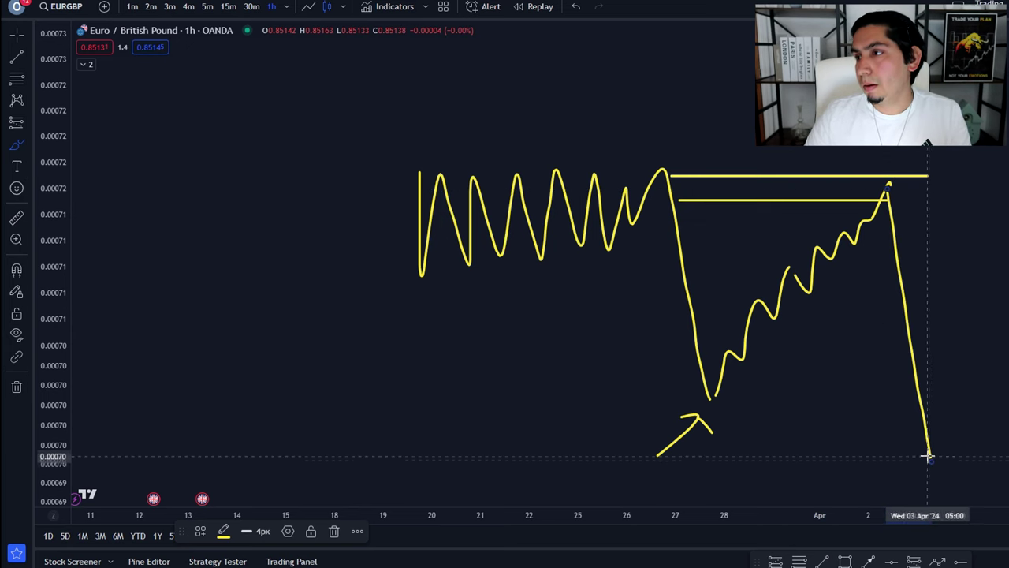